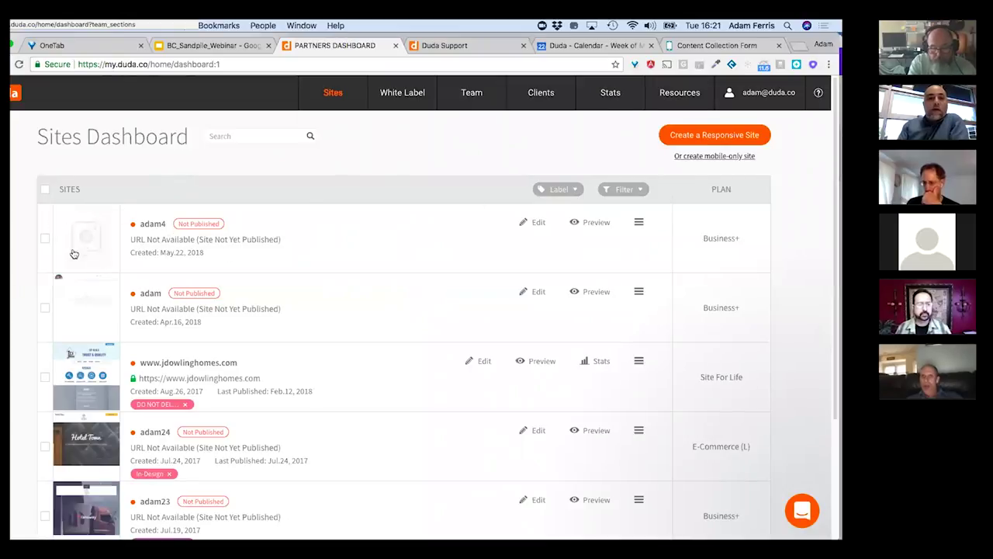
Open the unpublished Archic architecture demo site in the Site Editor and show its Personalize rules.
left_click(99, 238)
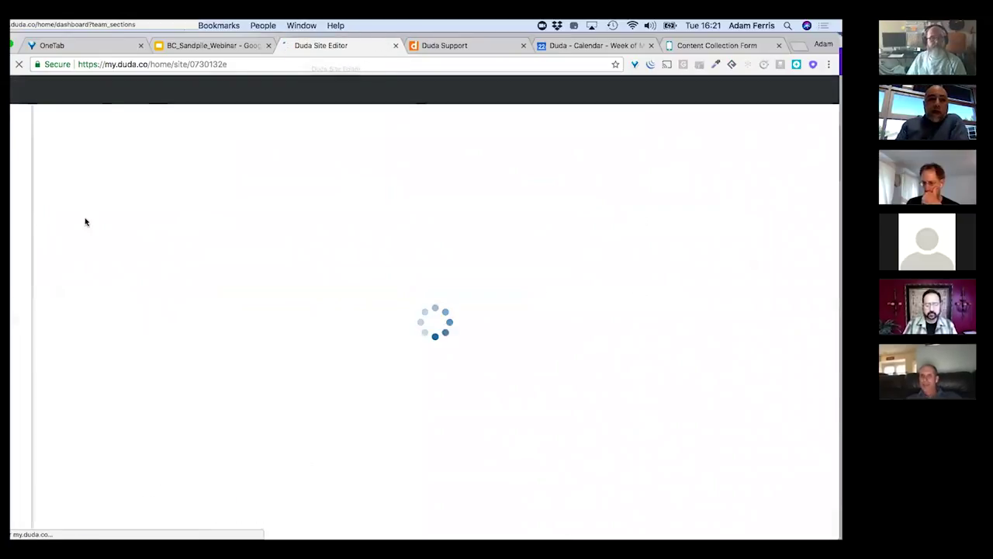
left_click_drag(121, 38, 159, 35)
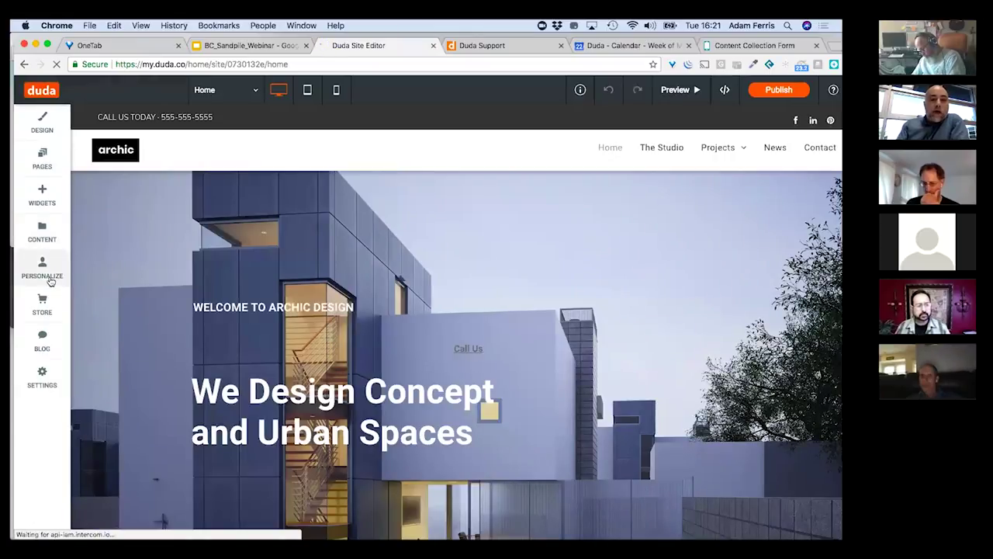
left_click(50, 277)
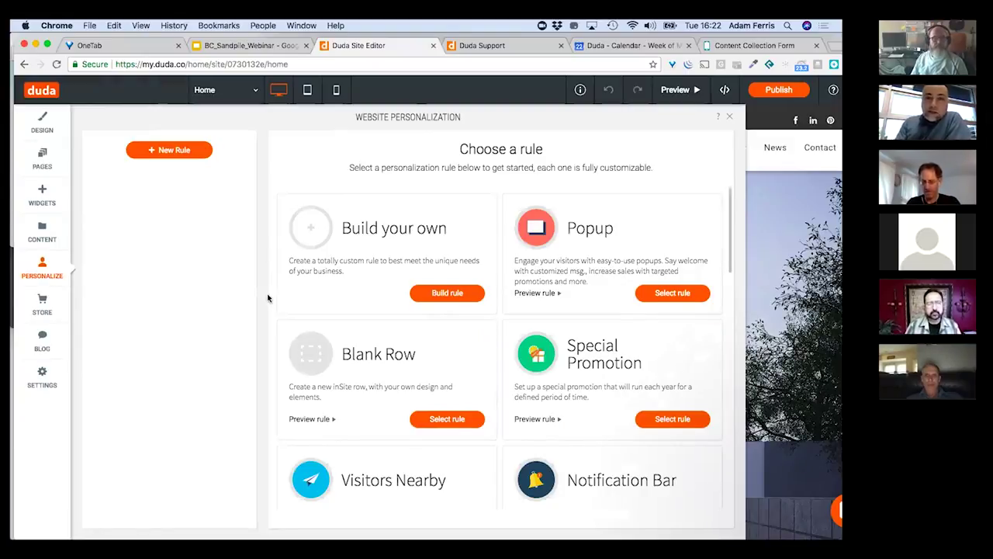
scroll(267, 298, "down", 1)
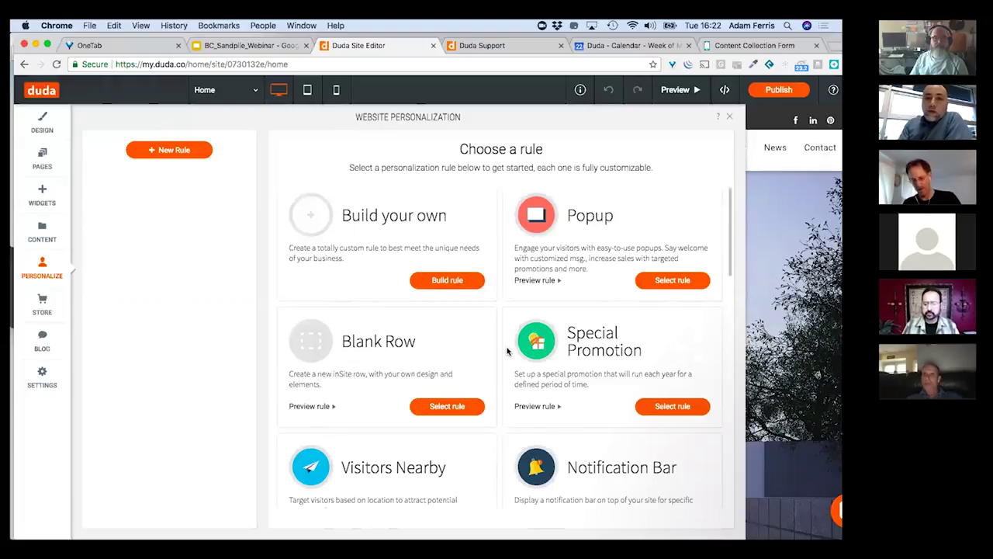
scroll(508, 351, "down", 1)
scroll(506, 348, "up", 2)
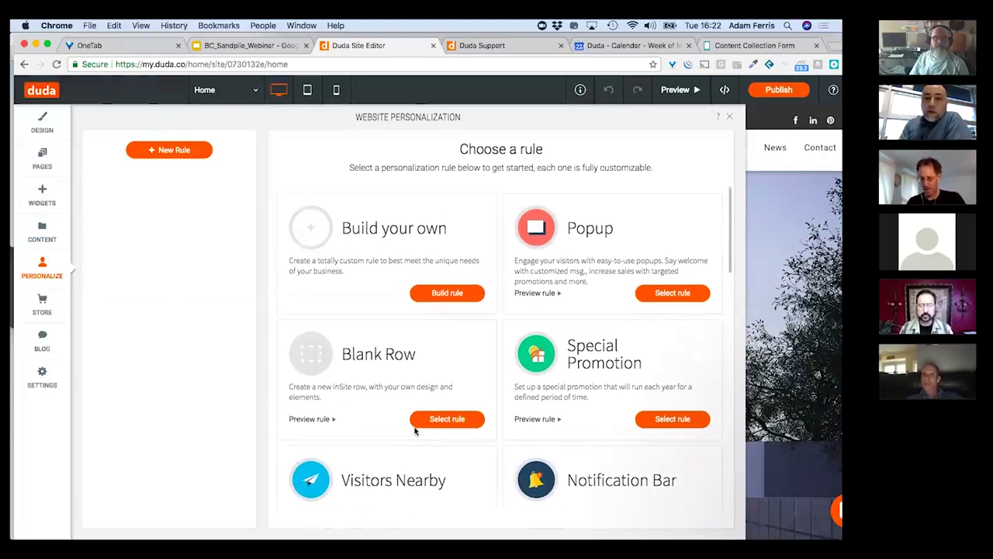
scroll(392, 466, "down", 2)
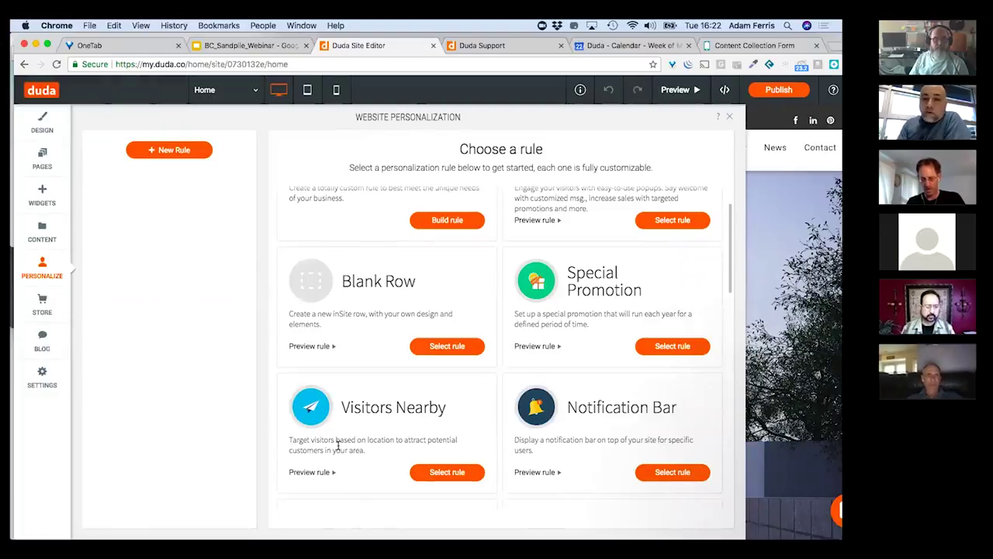
scroll(339, 444, "down", 3)
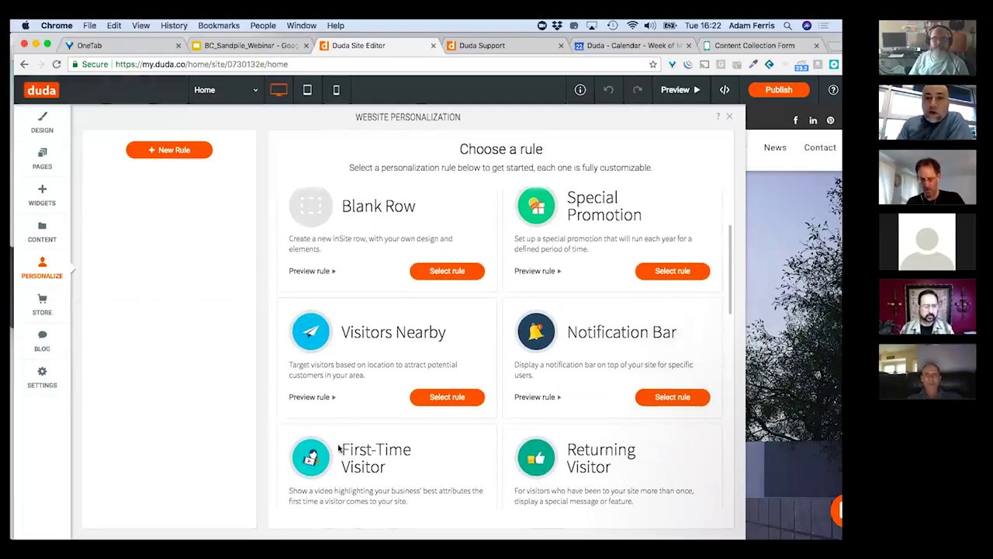
scroll(338, 446, "down", 4)
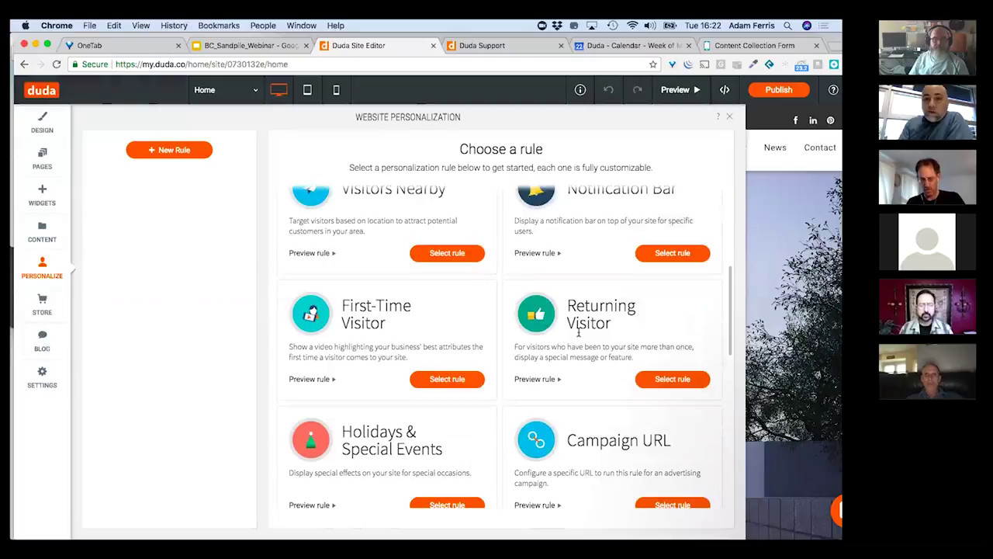
scroll(564, 334, "down", 1)
scroll(564, 332, "down", 3)
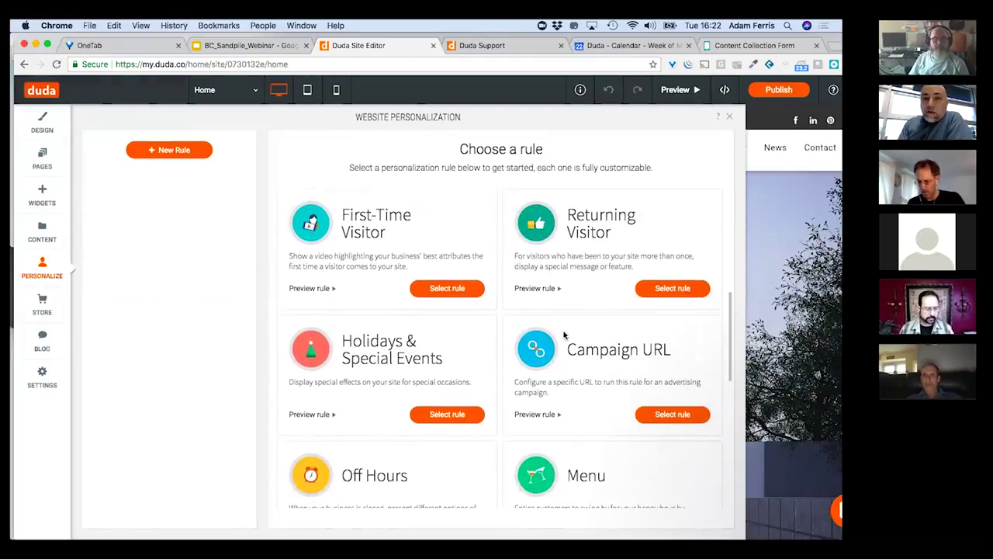
scroll(564, 335, "down", 2)
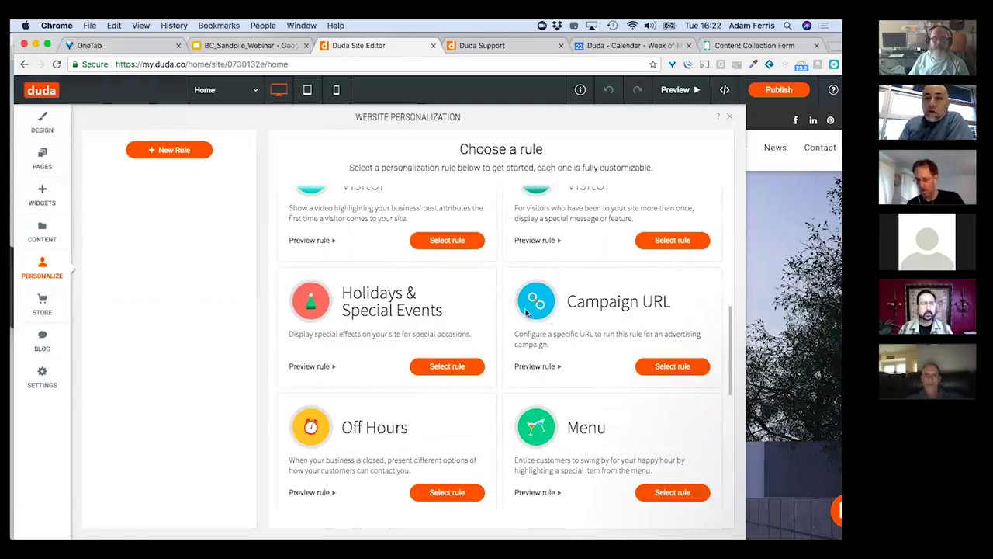
scroll(547, 333, "down", 2)
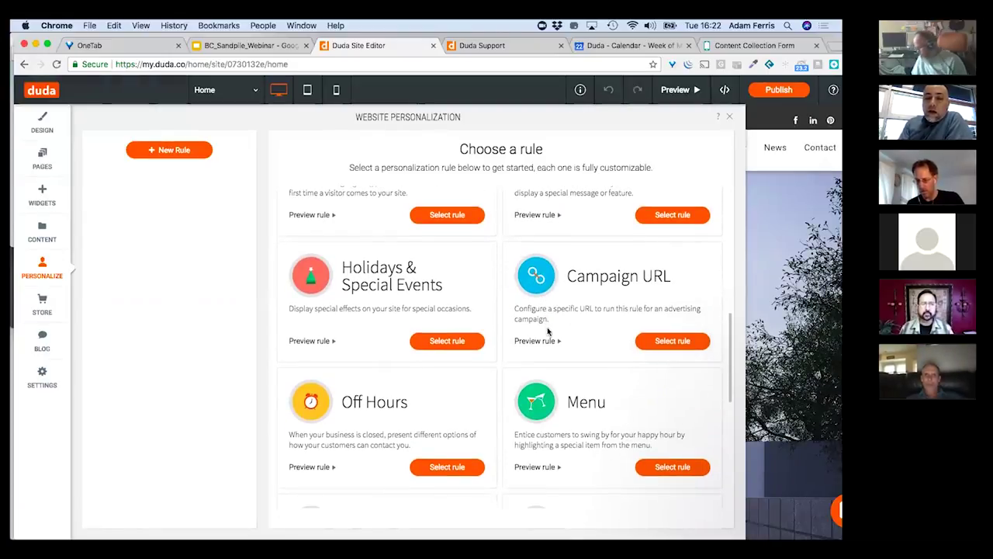
scroll(534, 291, "down", 2)
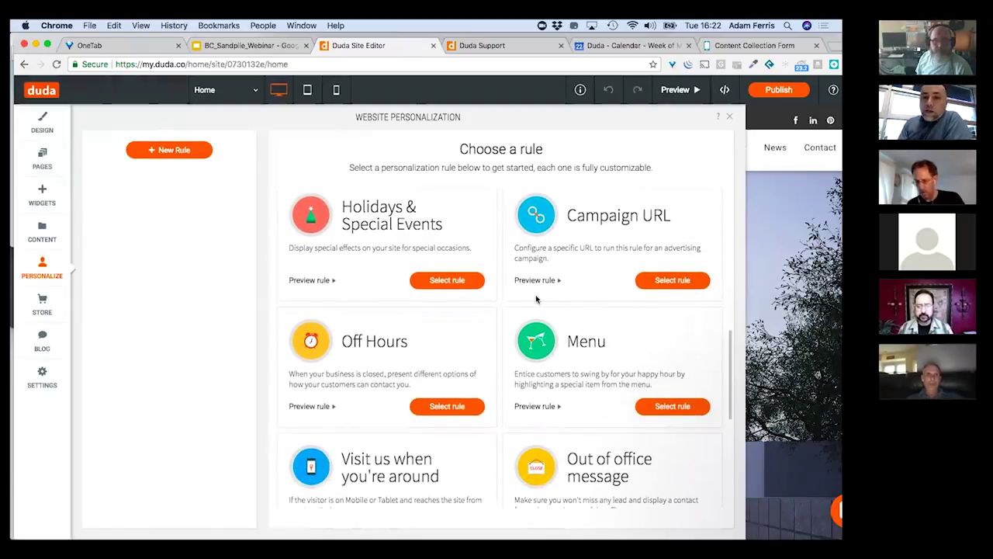
scroll(535, 299, "down", 1)
scroll(535, 298, "up", 10)
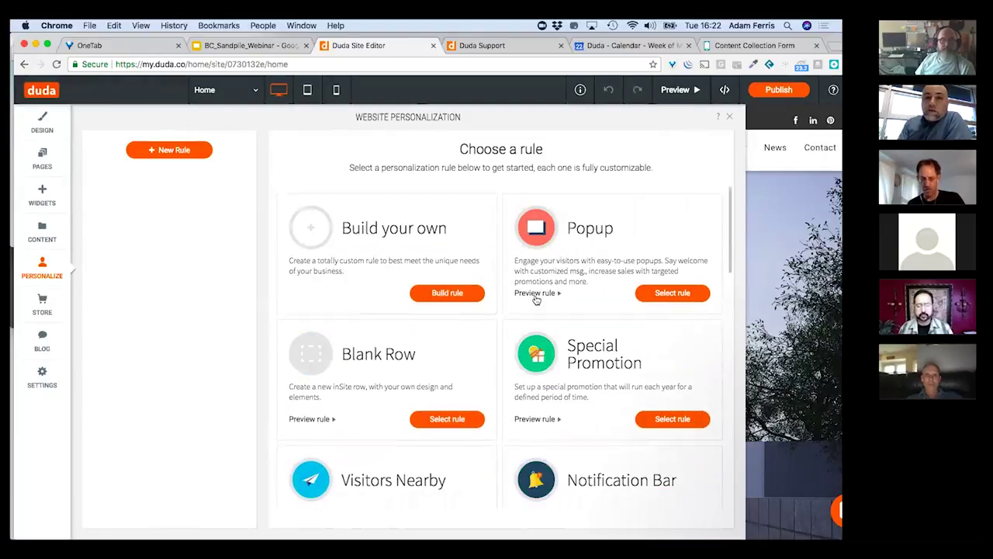
Start a Build your own rule with Device, Location and Time triggers, targeting Mobile devices.
left_click(441, 292)
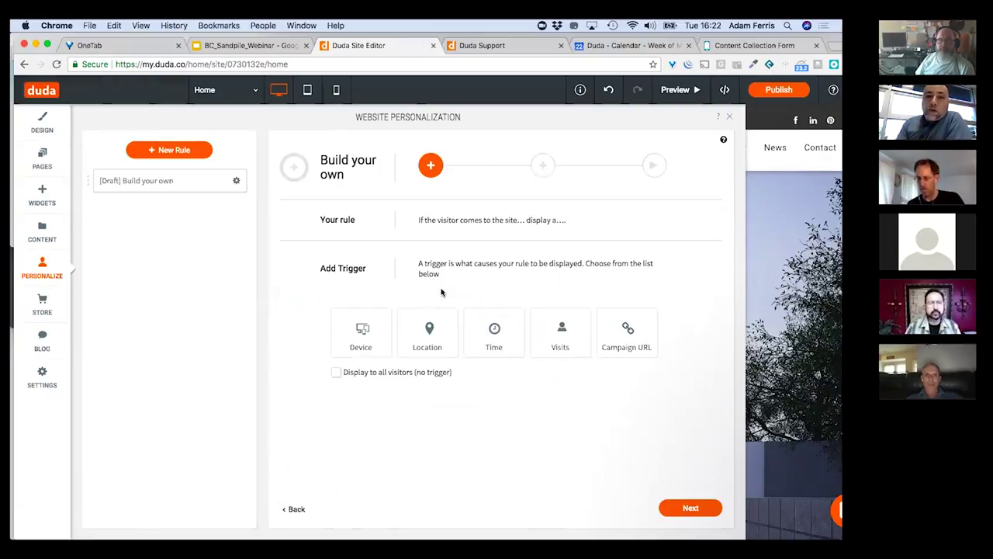
left_click(368, 344)
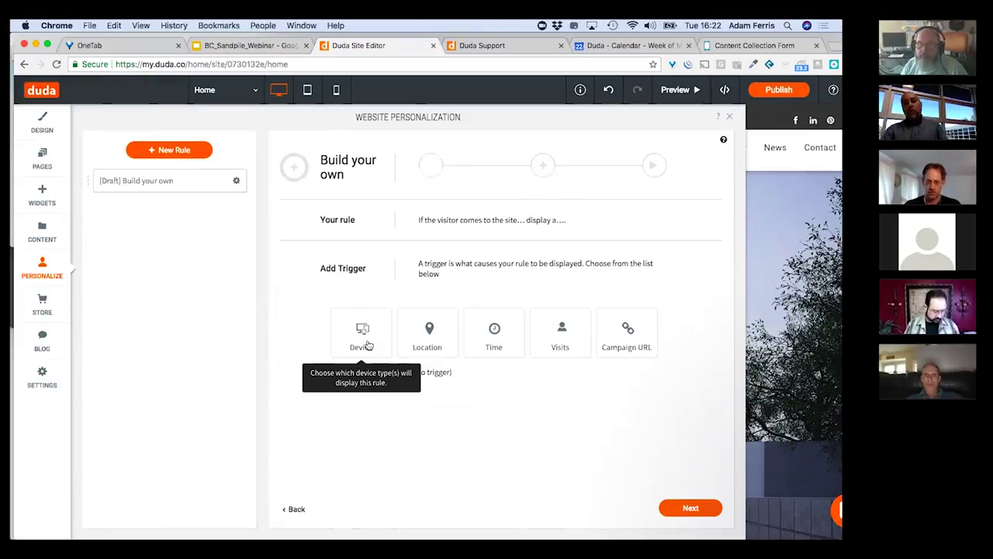
left_click(418, 339)
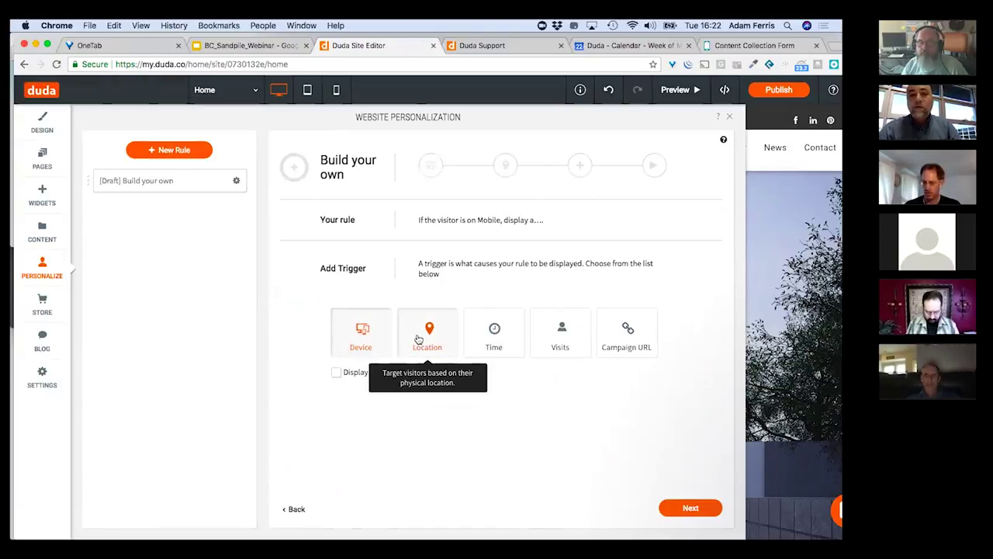
left_click(497, 332)
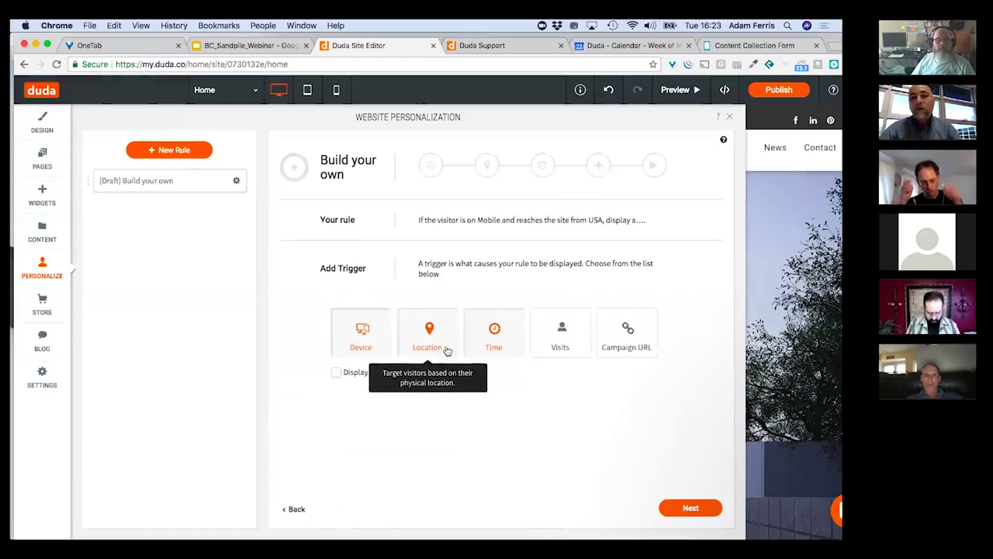
left_click(691, 509)
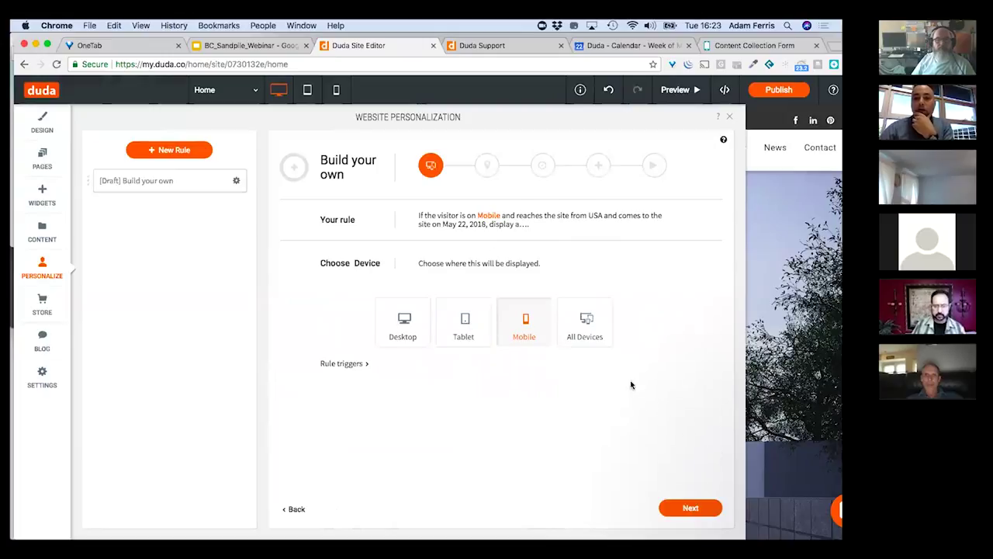
left_click(684, 508)
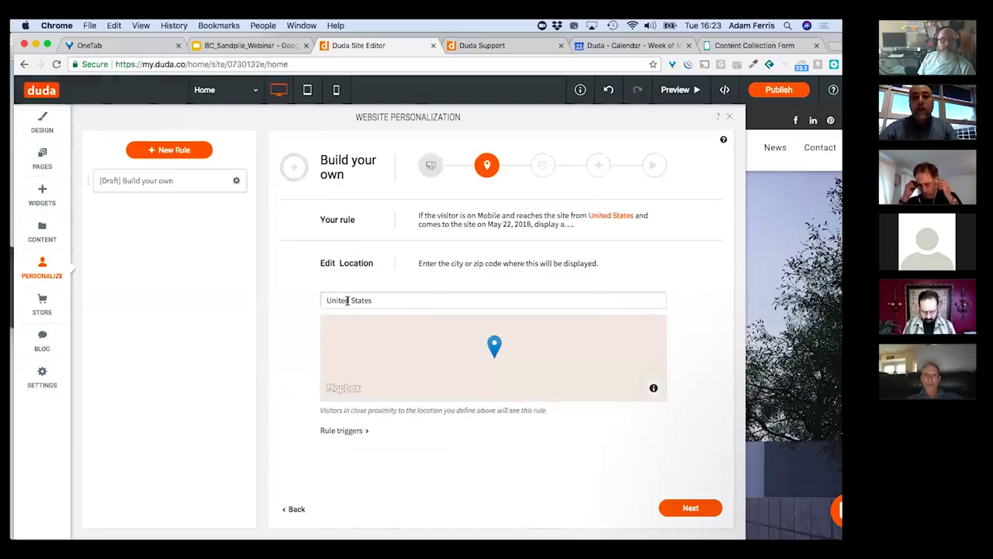
Change the rule's location from United States to Palo Alto, CA, United States.
left_click(349, 301)
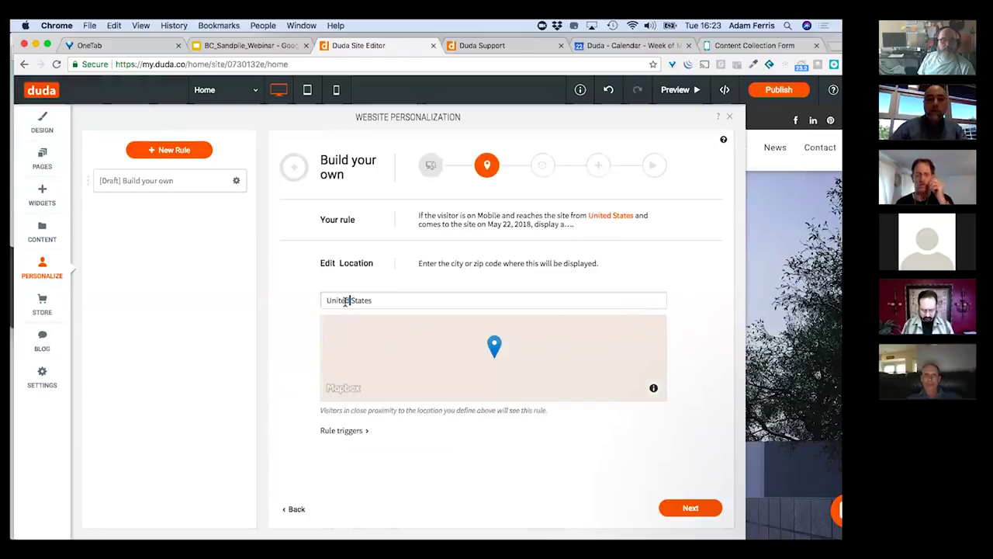
triple_click(346, 301)
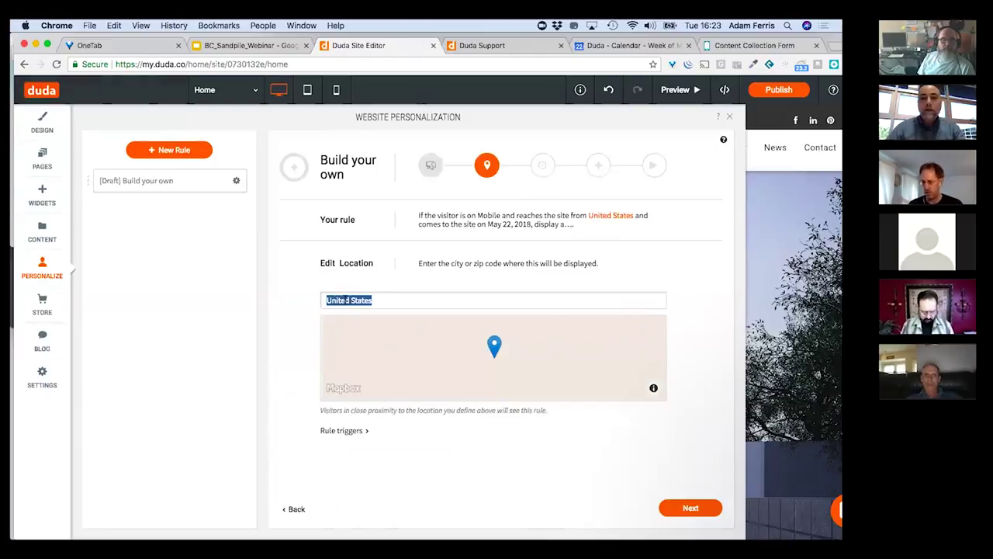
type("palo alto")
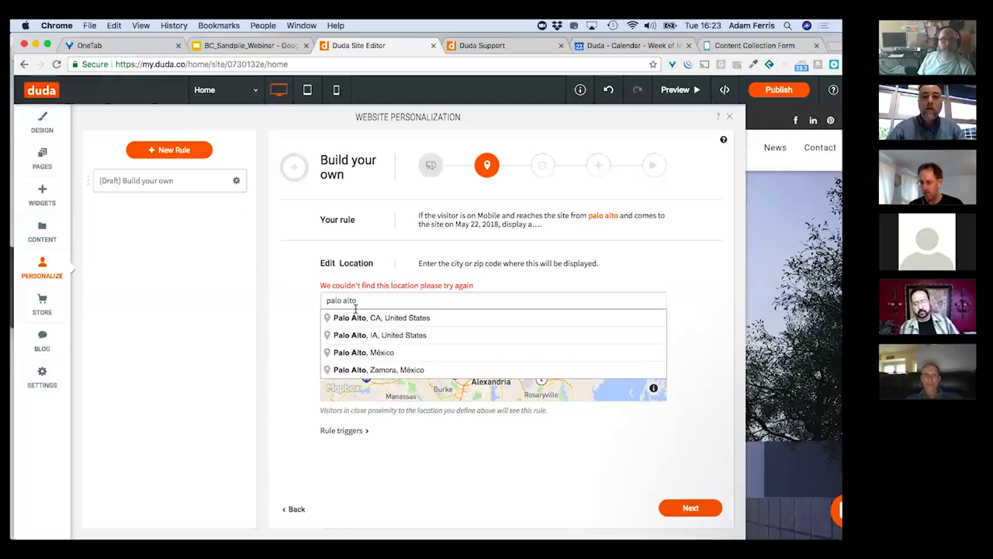
left_click(381, 317)
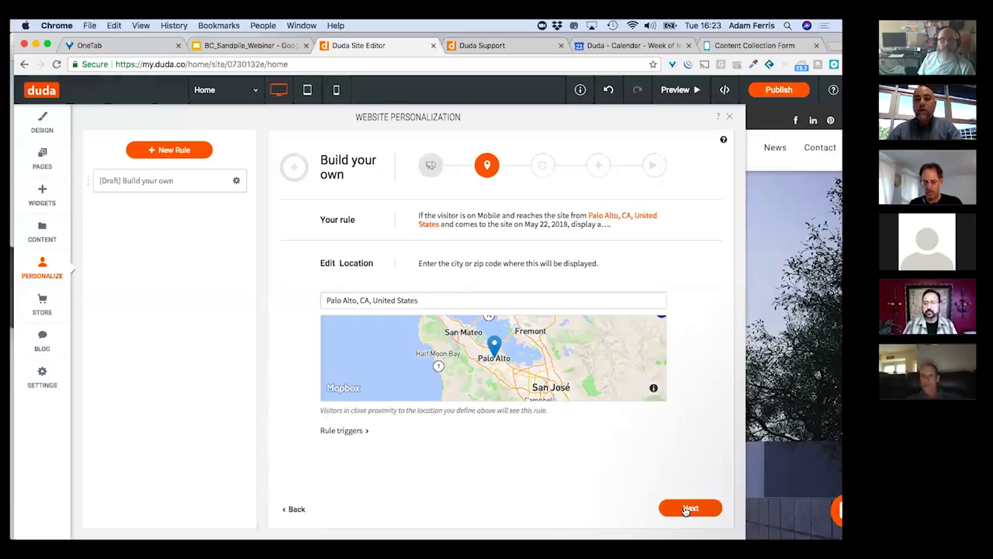
left_click(687, 509)
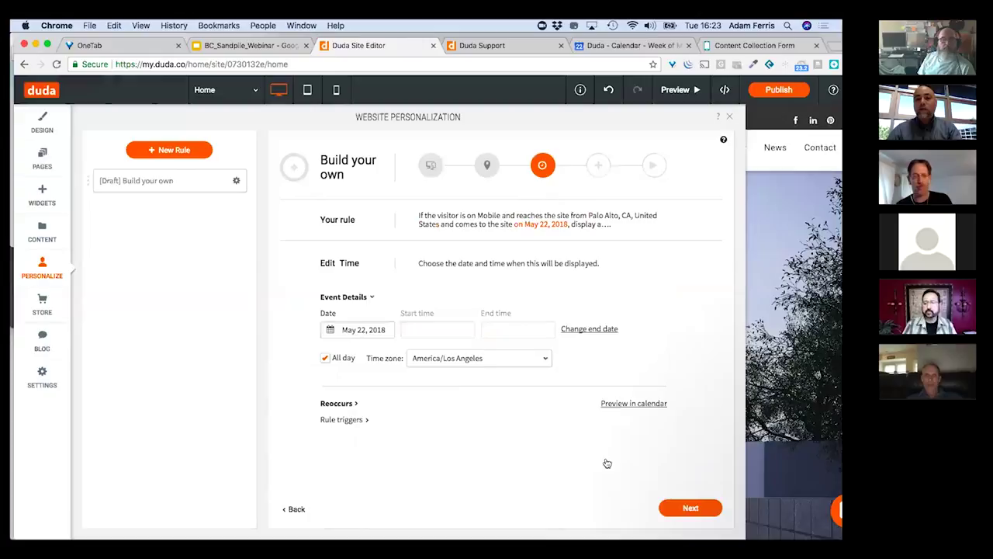
Schedule the rule from May 22, 2018 9:00am to May 29, 2018 5:00pm with a Notification Bar action.
left_click(325, 359)
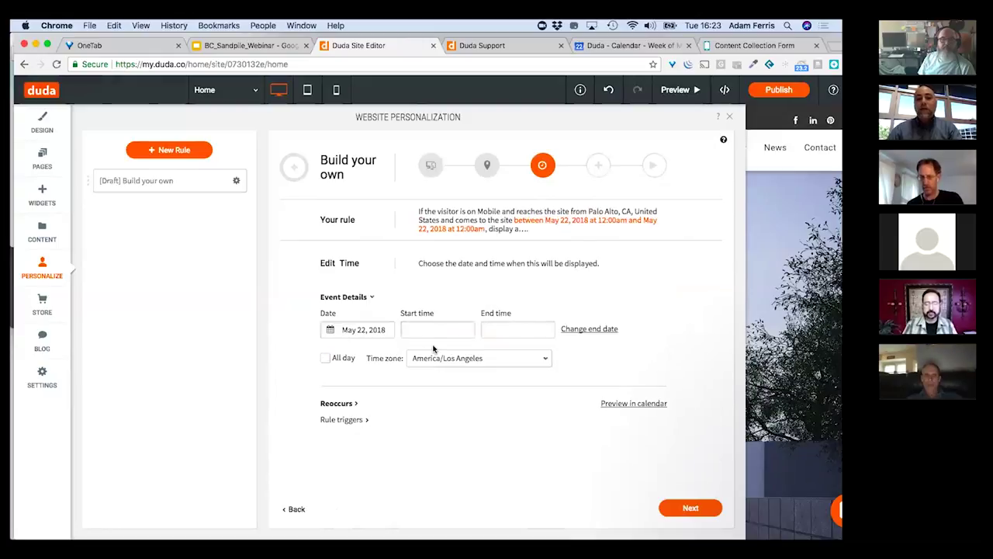
left_click(589, 330)
left_click(593, 329)
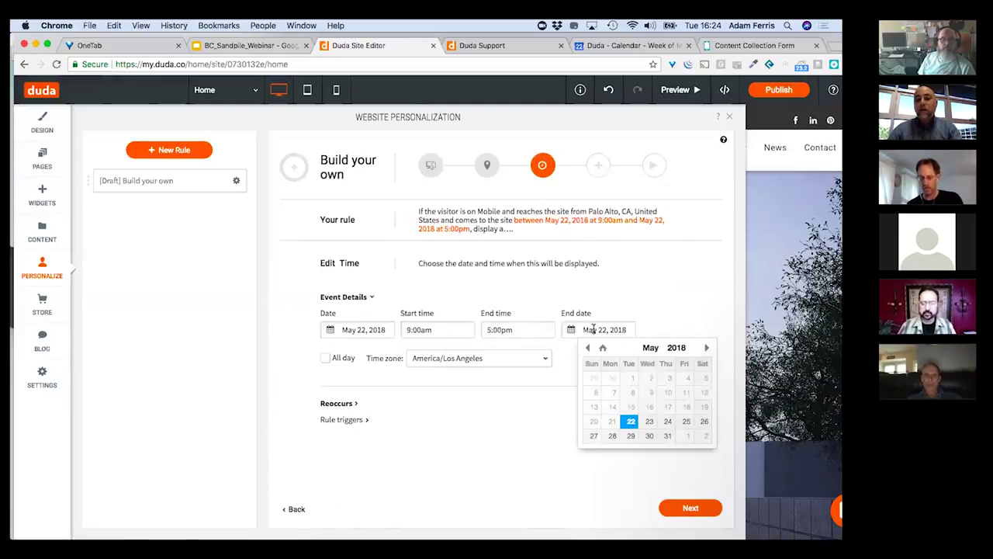
left_click(631, 436)
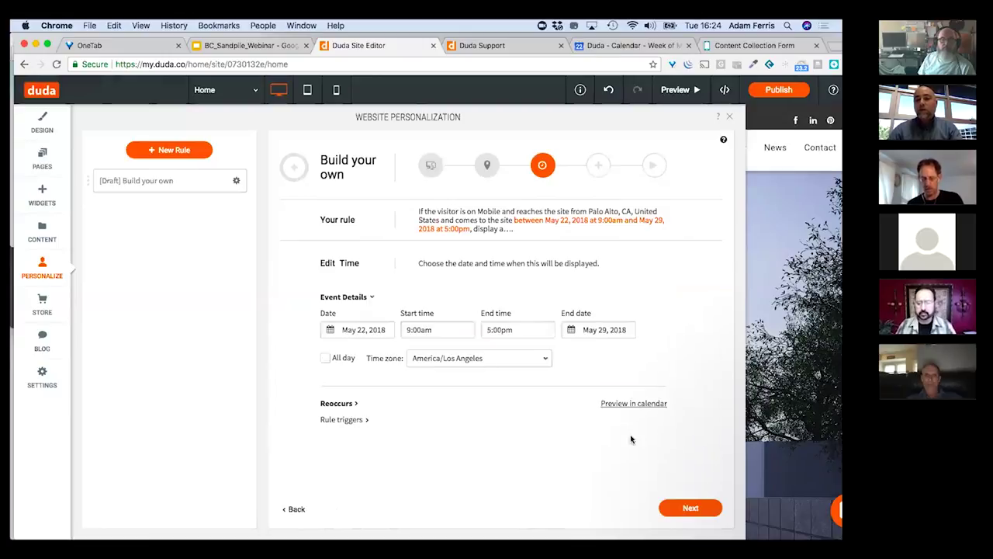
left_click(686, 509)
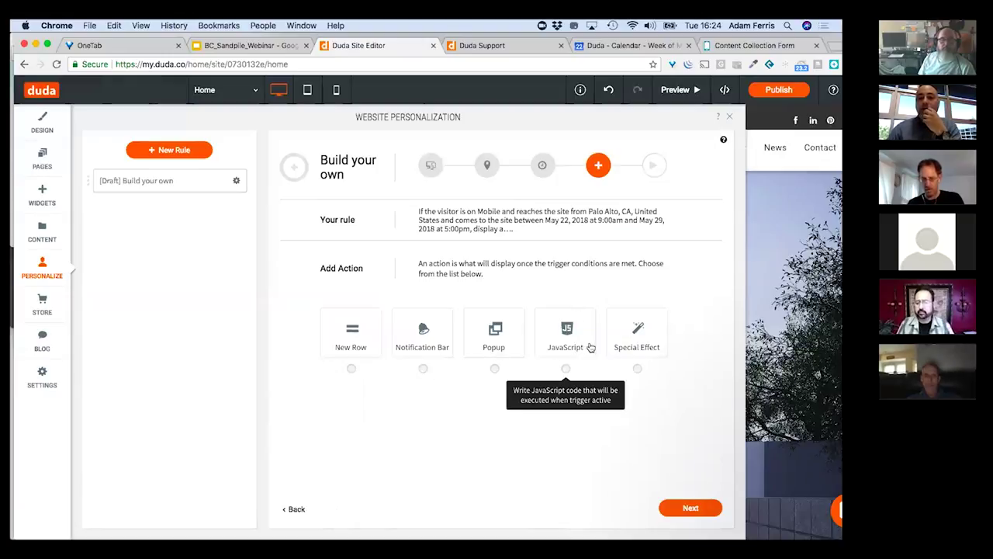
left_click(423, 370)
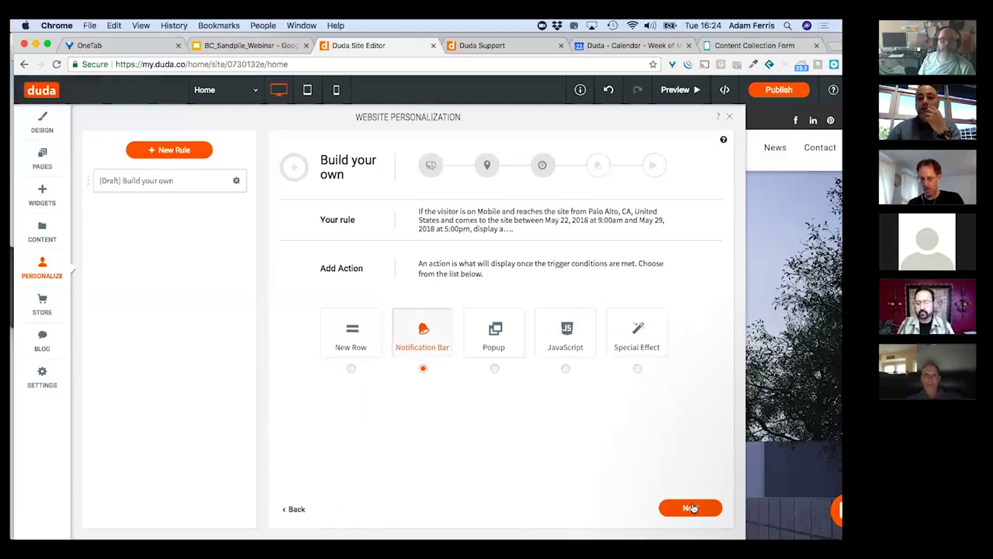
Set the notification bar text to '2-for-1 special, link.' on a red background.
left_click(690, 508)
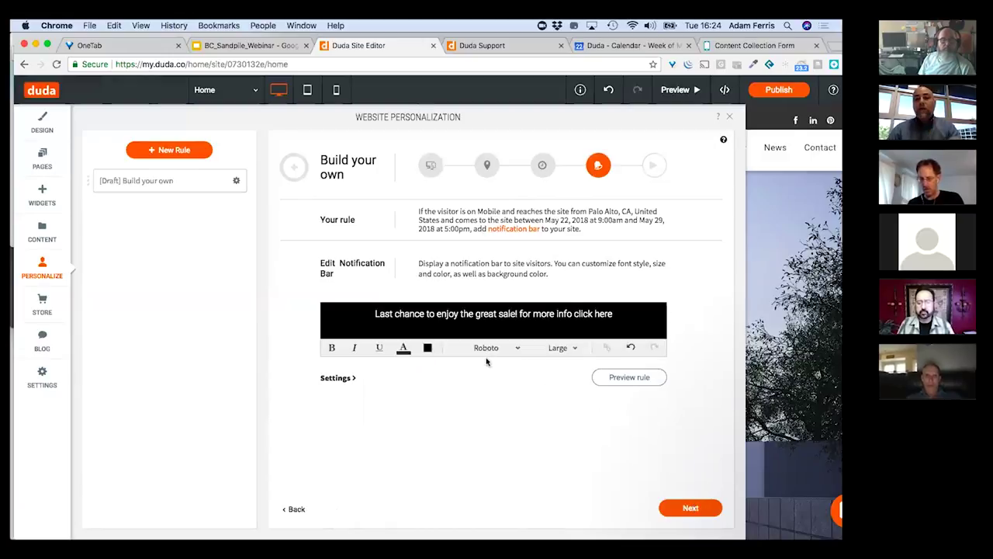
left_click(477, 315)
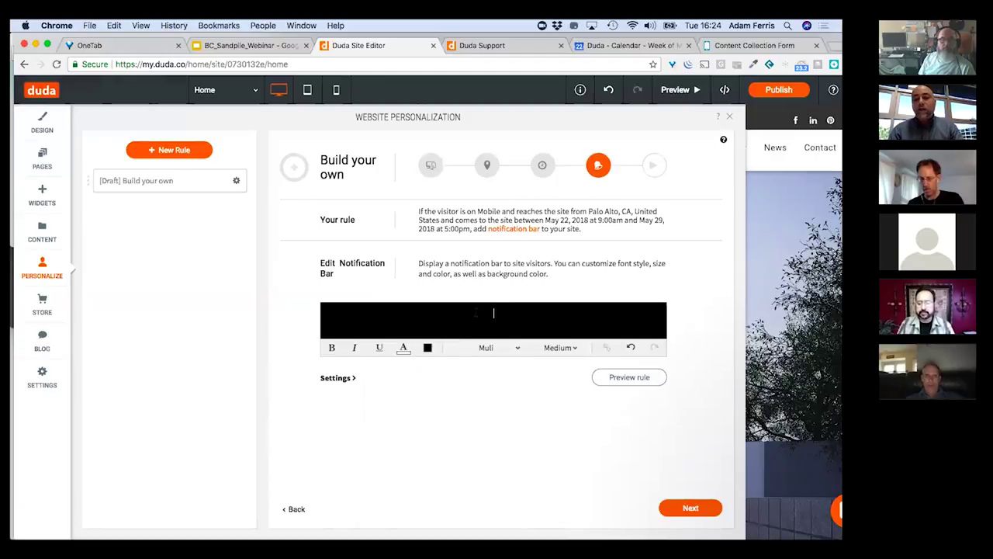
type("2-for-")
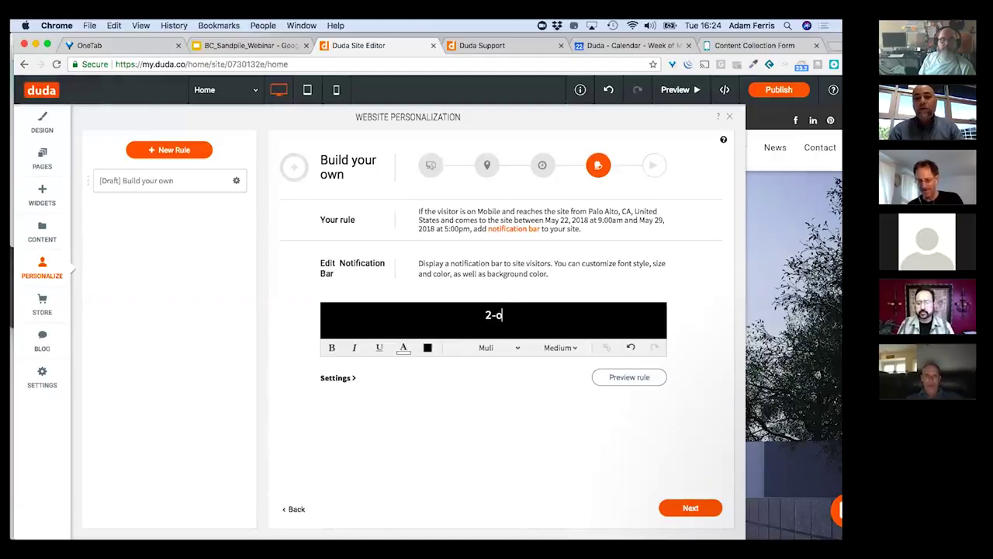
type("1 spec")
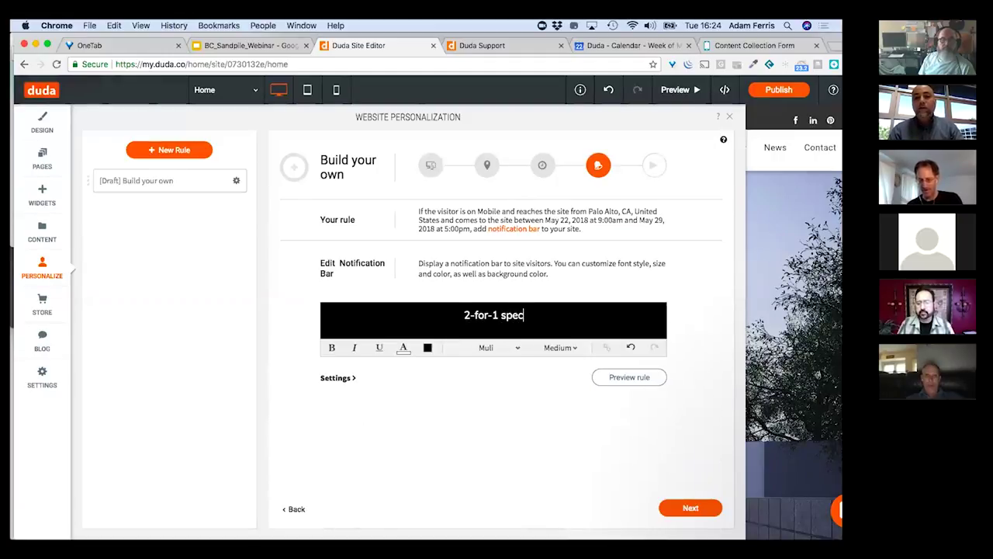
type("ial, link.")
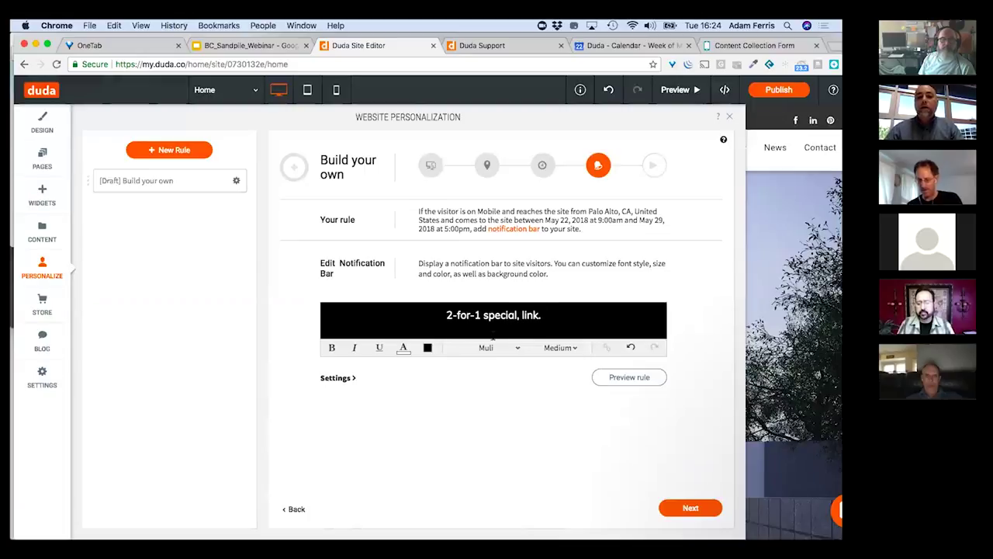
left_click(427, 347)
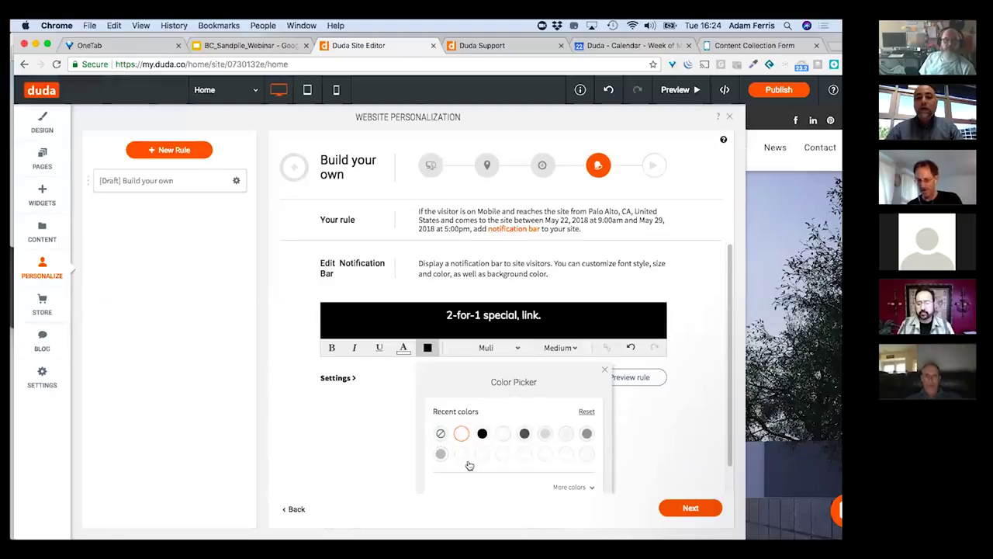
scroll(470, 465, "down", 1)
left_click(560, 464)
scroll(543, 461, "down", 3)
left_click(556, 432)
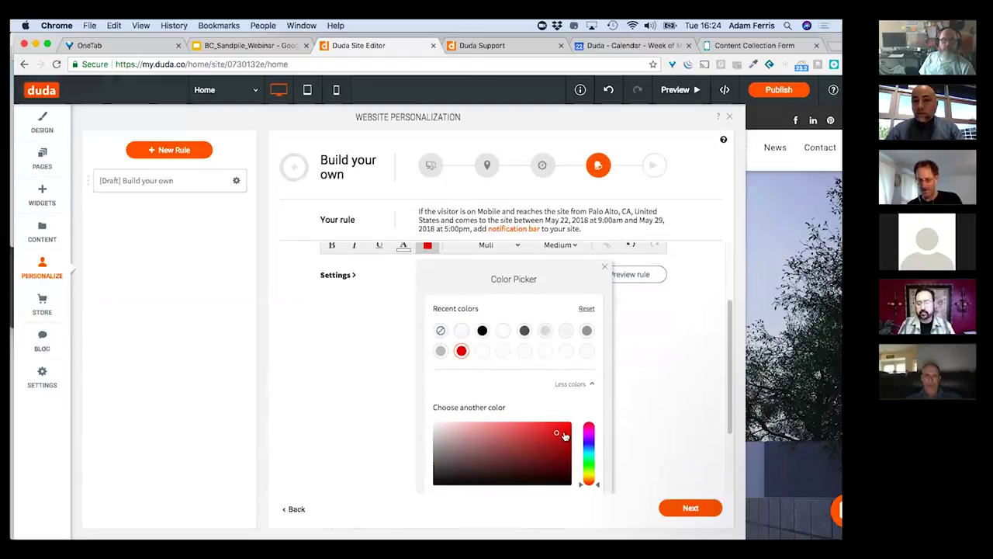
left_click(691, 508)
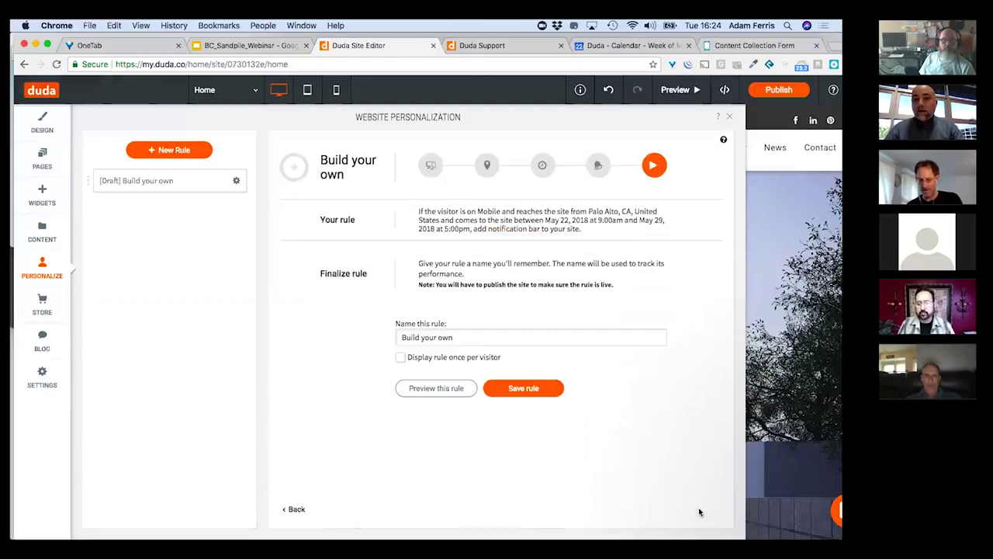
Name the rule 'notification bar', save it, and close the personalization panel.
triple_click(425, 342)
type("notification bar")
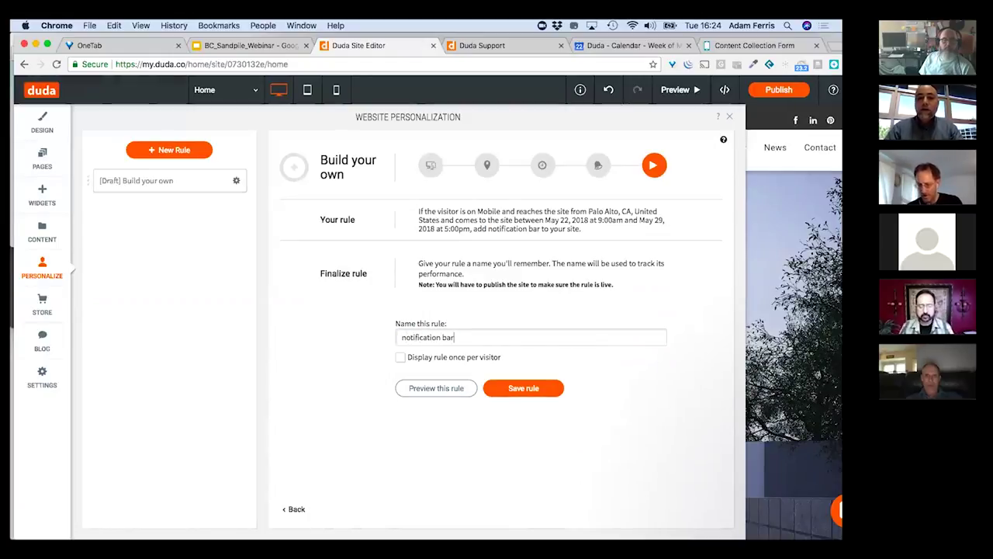
left_click(537, 392)
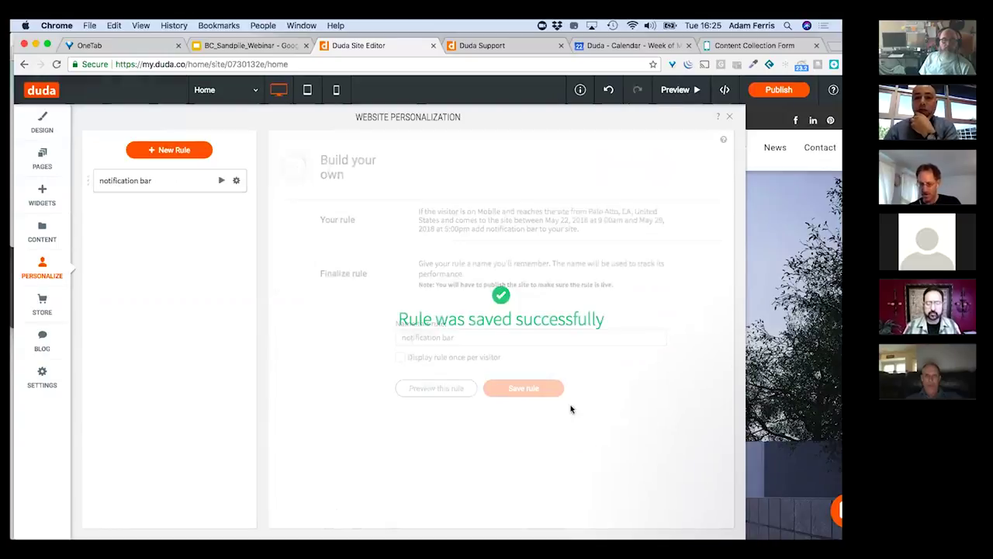
left_click(729, 118)
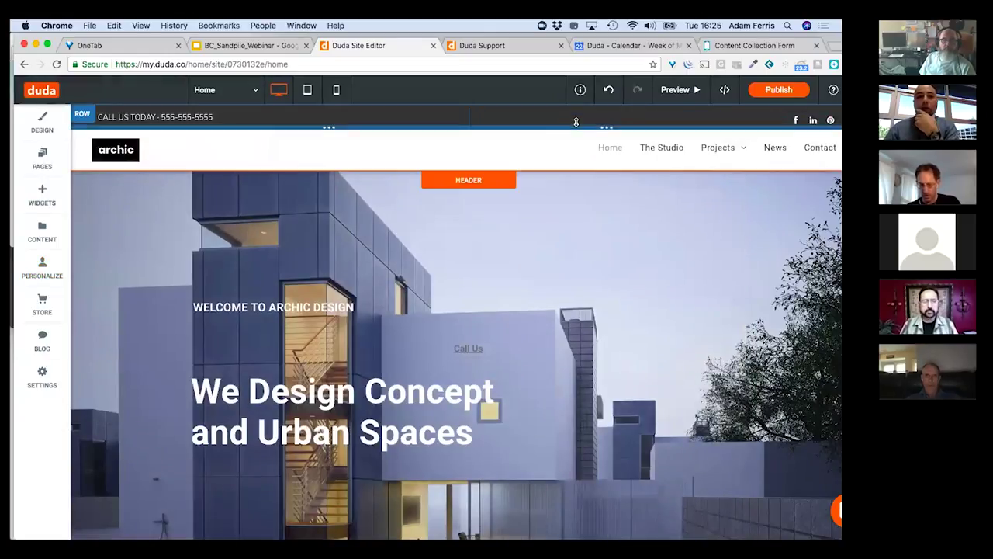
Preview the 'notification bar' rule from the Personalize panel, then go to Site Settings.
left_click(256, 91)
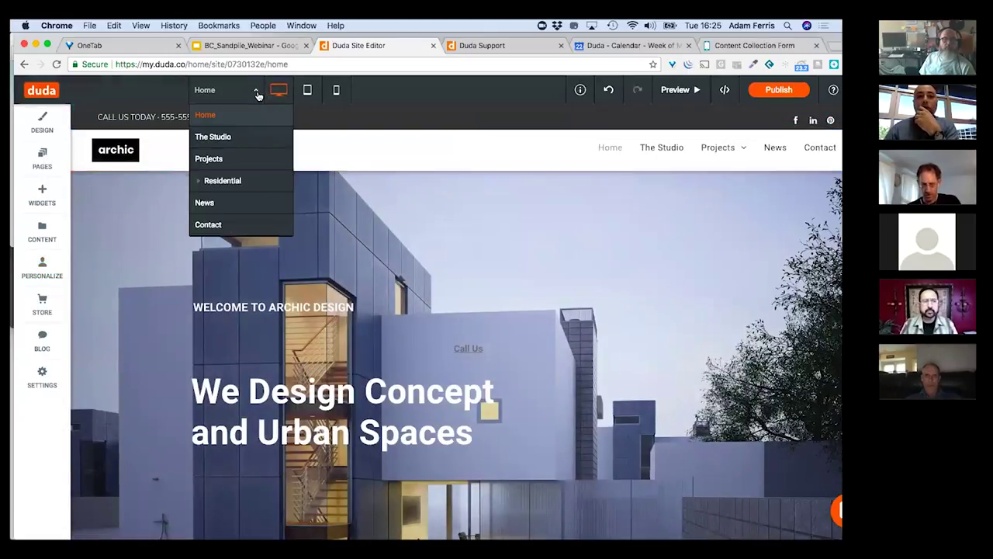
left_click(257, 92)
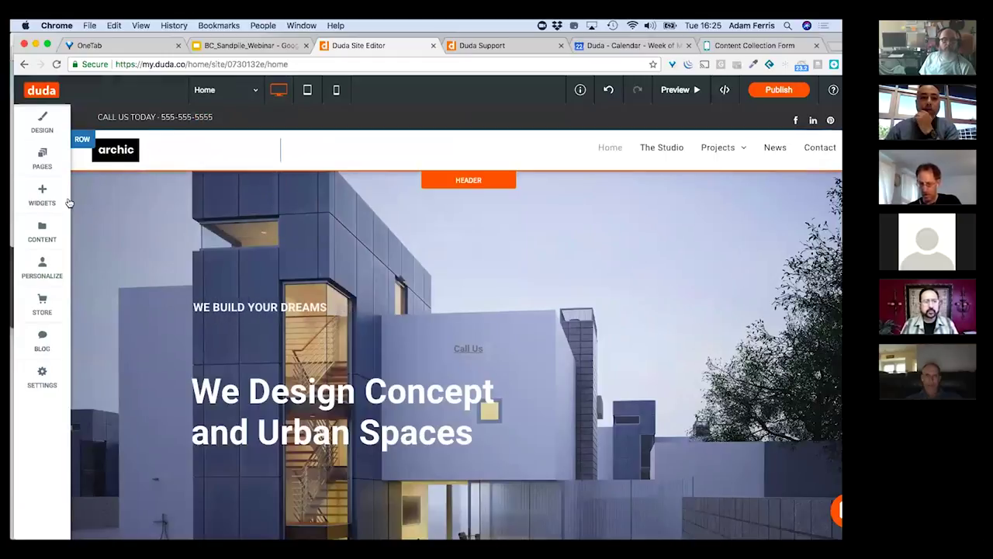
left_click(45, 265)
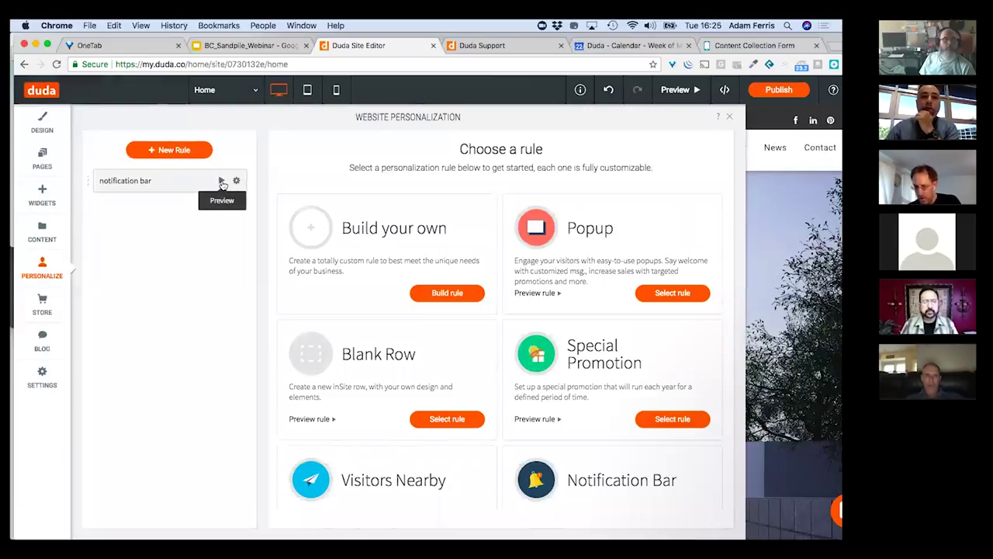
left_click(222, 182)
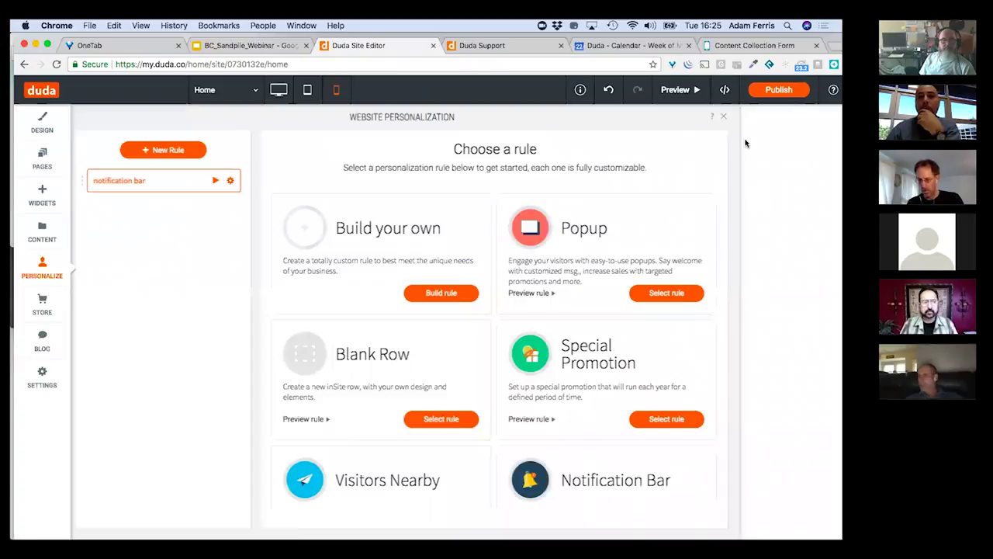
left_click(730, 120)
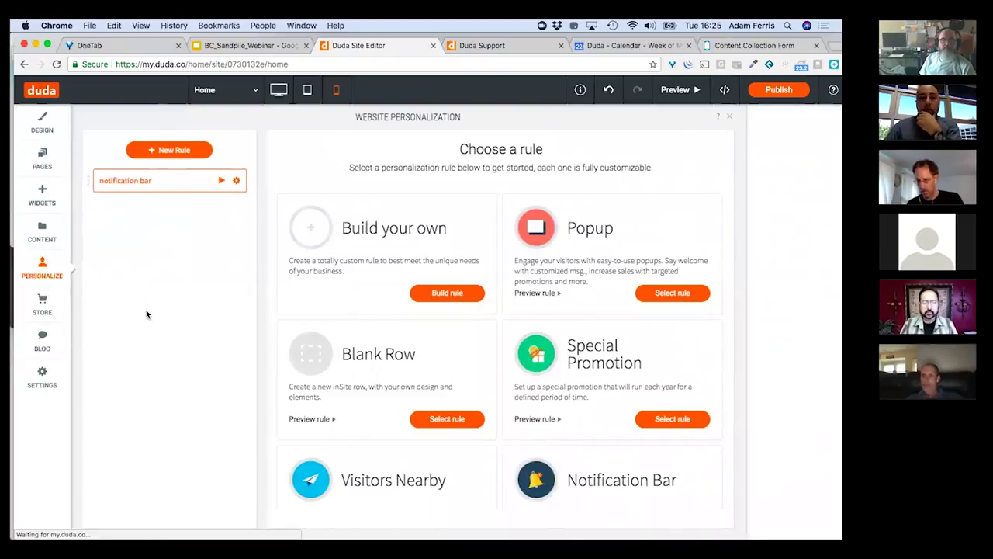
left_click(48, 386)
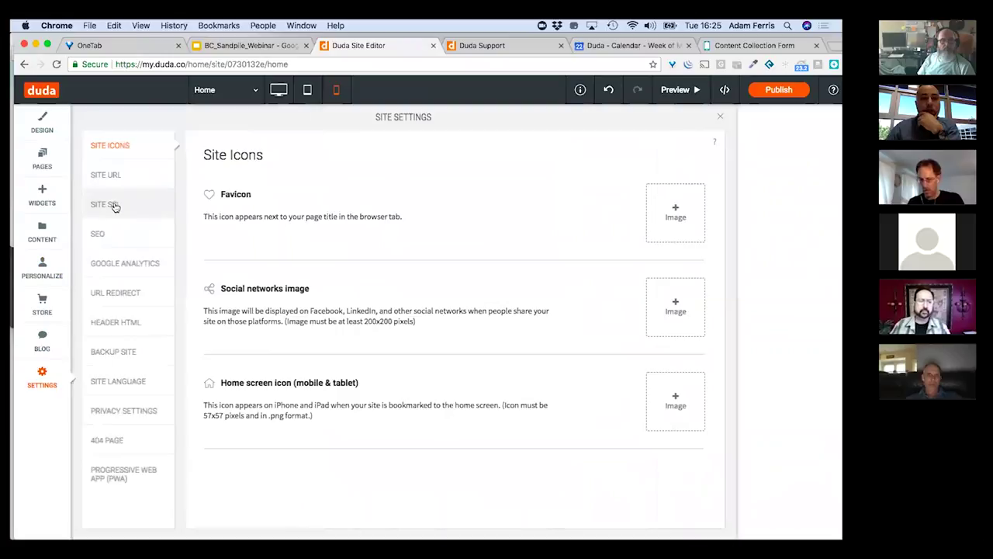
Check the Site SSL and Header HTML settings, then switch to developer mode.
left_click(114, 206)
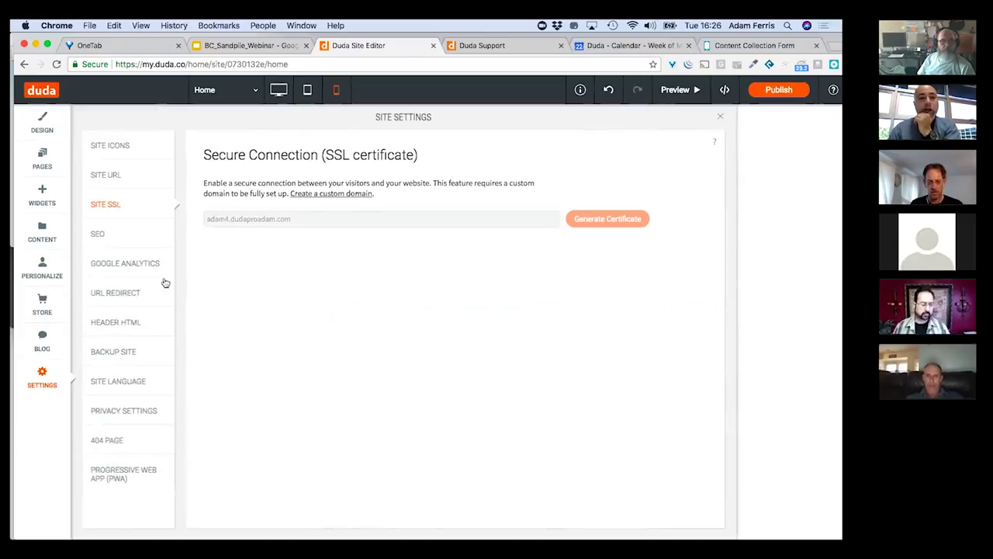
left_click(121, 326)
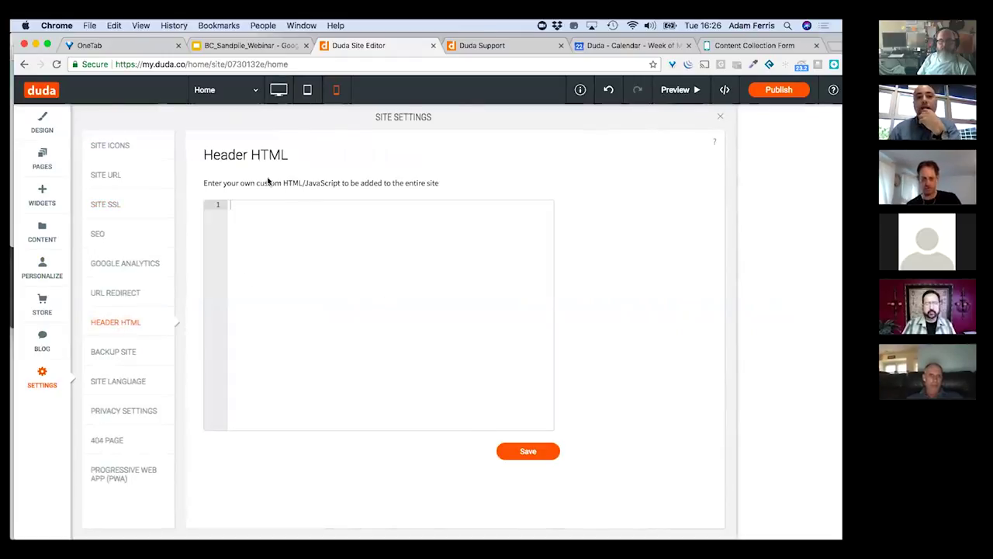
left_click(725, 90)
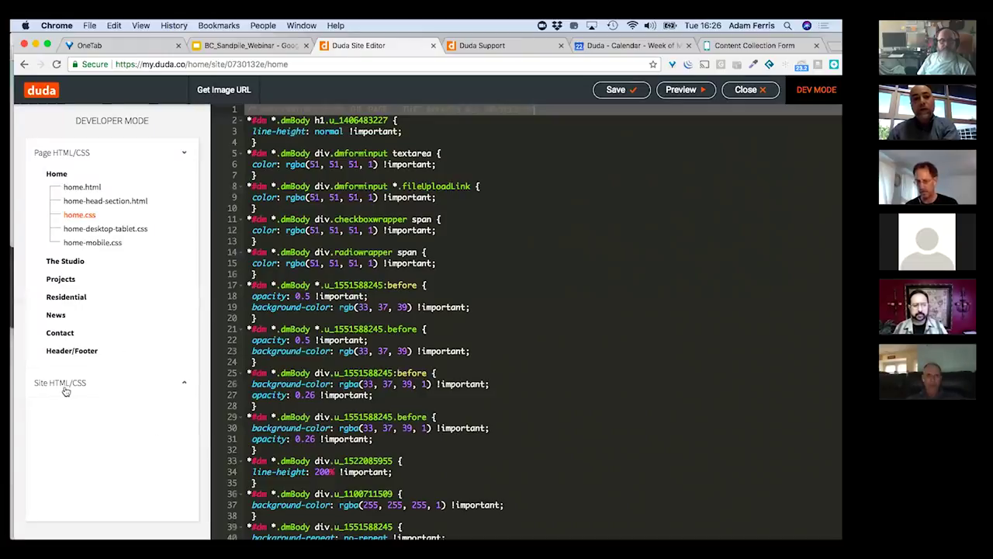
Inspect the site-wide body-end.html and head-section.html files, then exit developer mode.
left_click(56, 380)
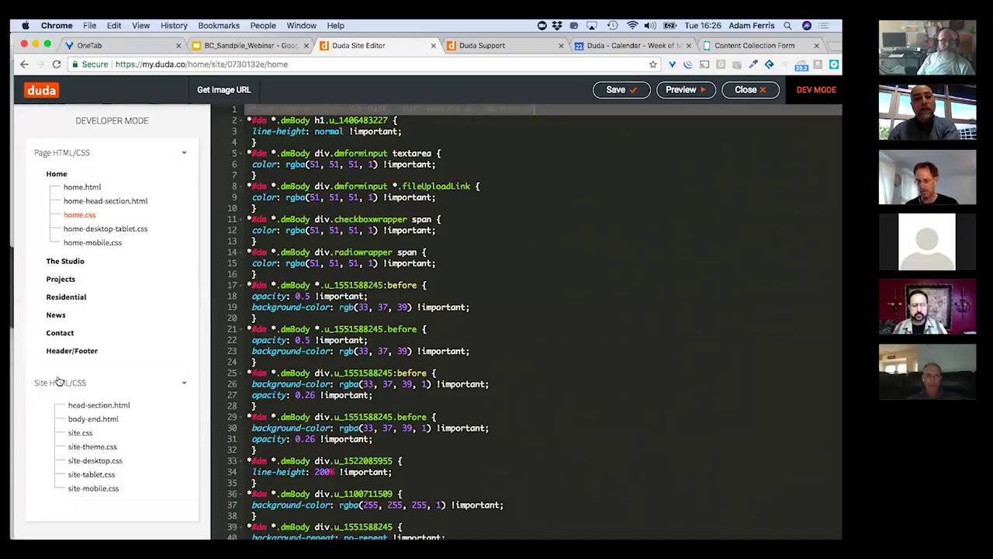
left_click(99, 419)
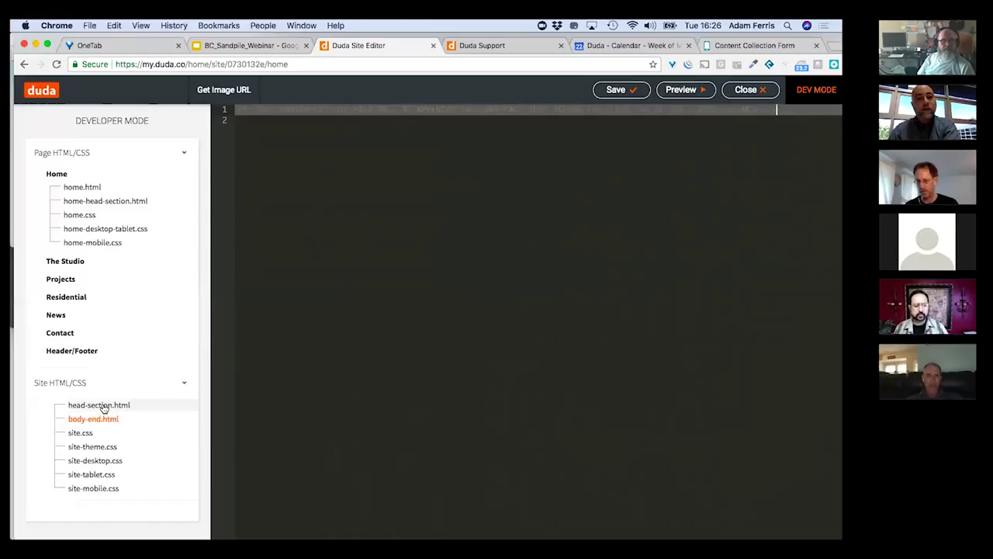
left_click(99, 405)
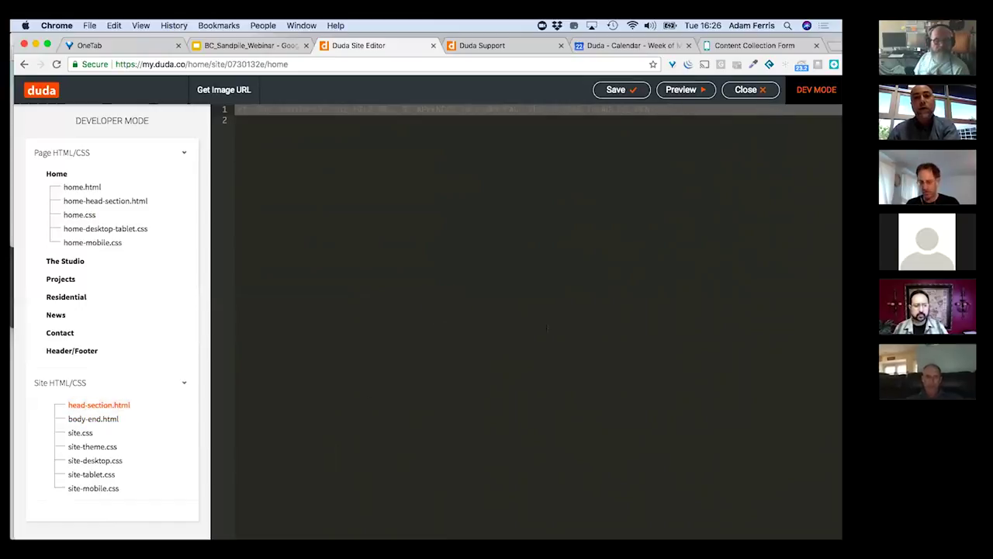
left_click(760, 92)
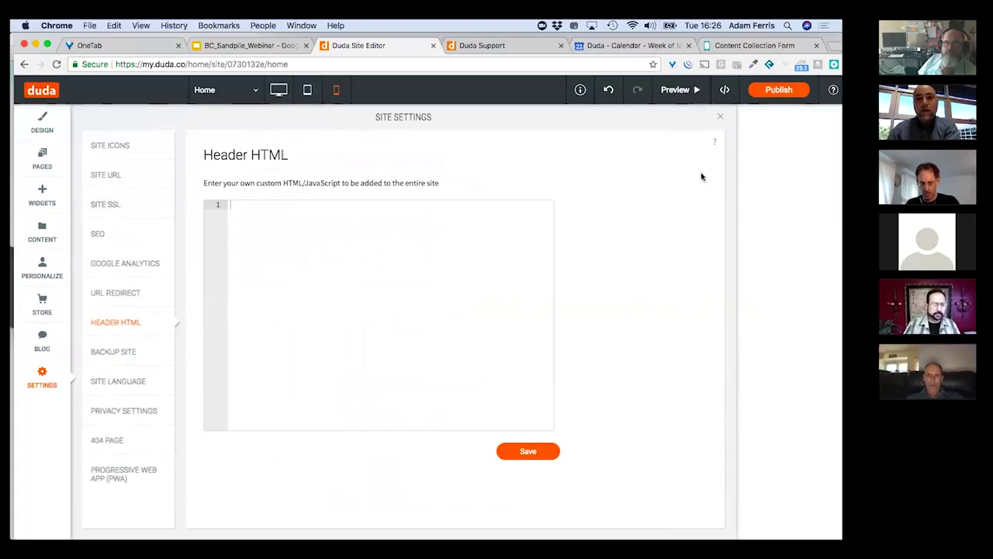
Copy the site's preview URL from the Site URL settings and load it in a new tab.
left_click(720, 117)
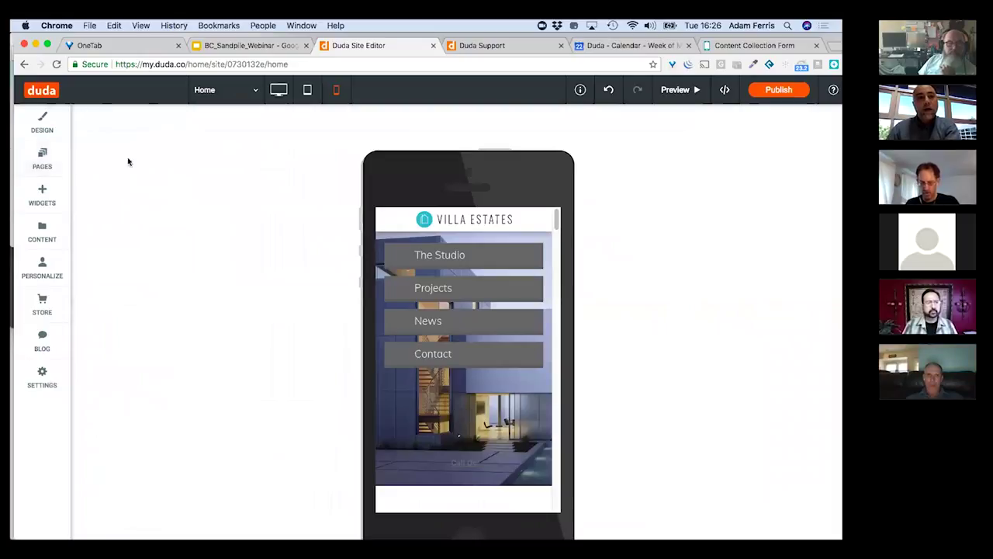
left_click(43, 380)
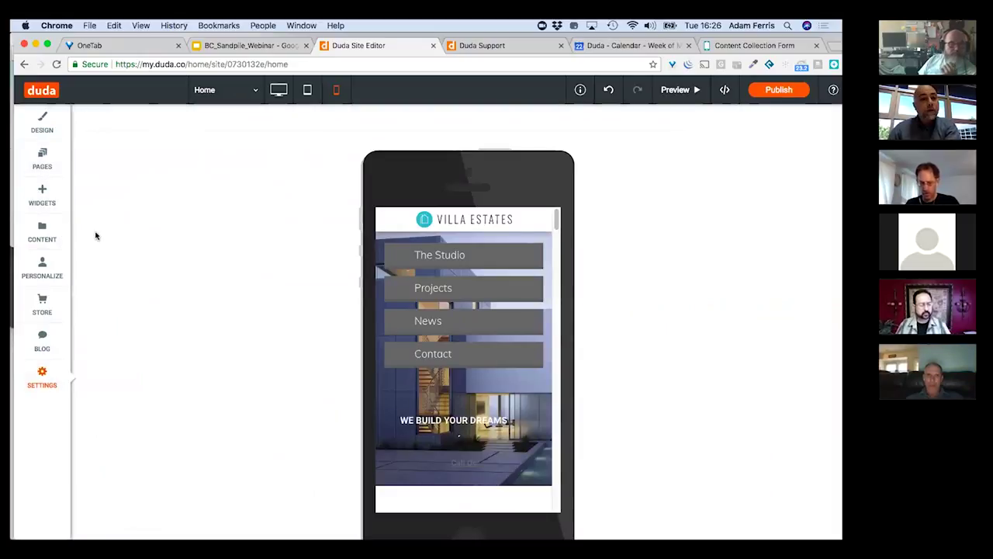
left_click(115, 178)
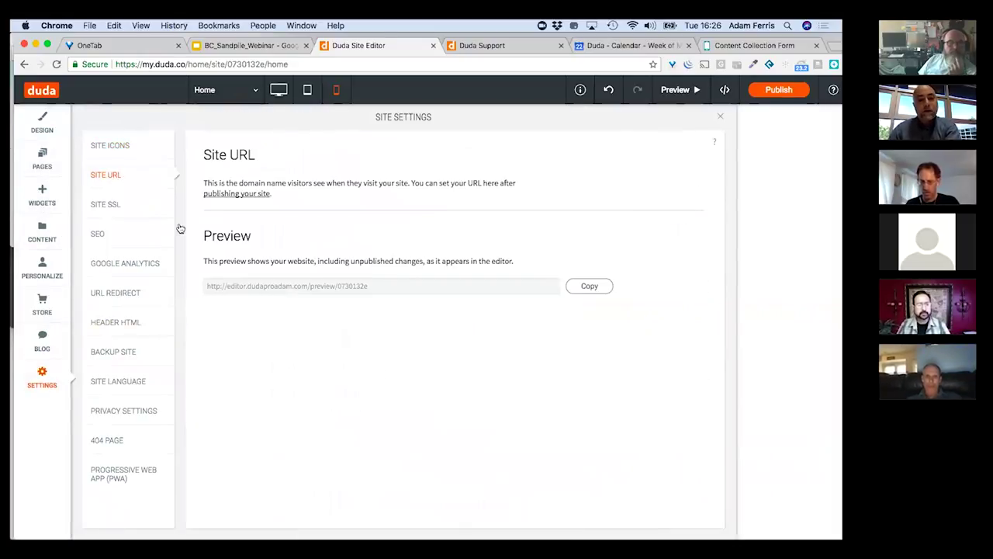
left_click(590, 292)
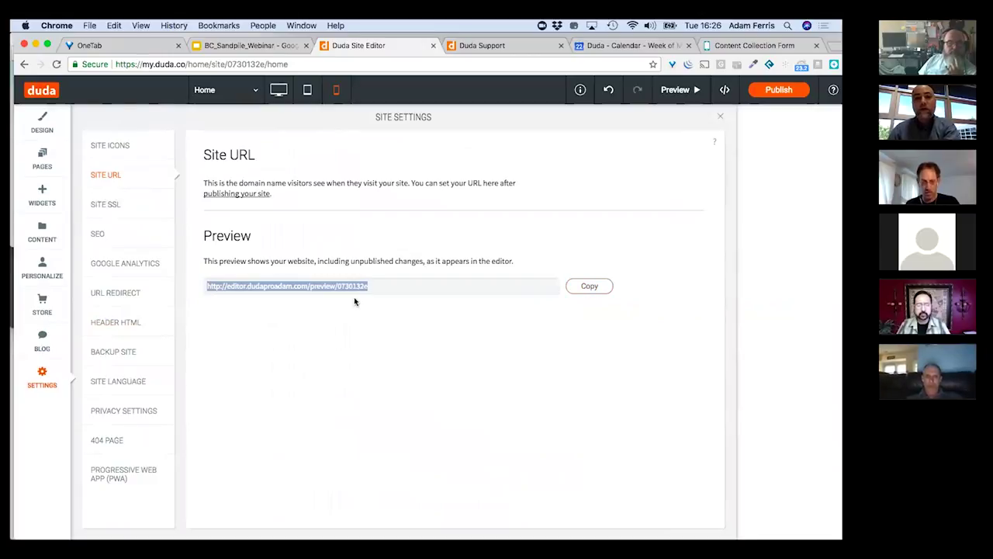
key("super+t")
key("super+v")
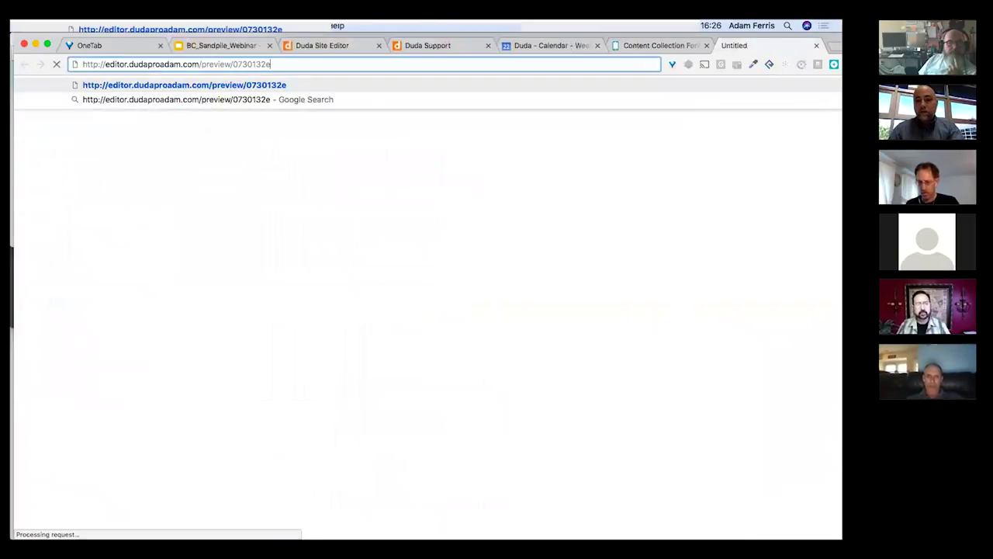
key("Return")
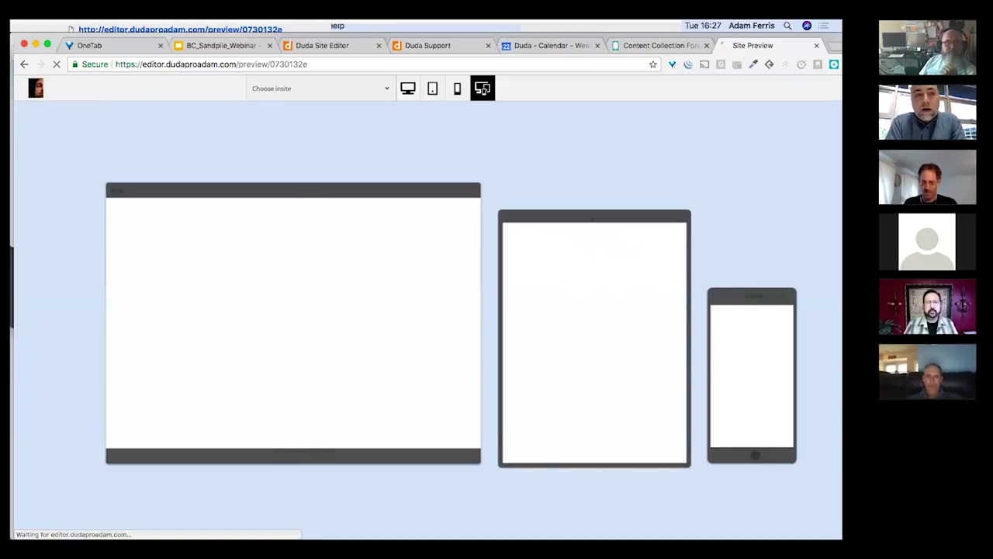
View the site's multi-device preview, then switch to the Content Collection Form thank-you tab.
left_click(35, 90)
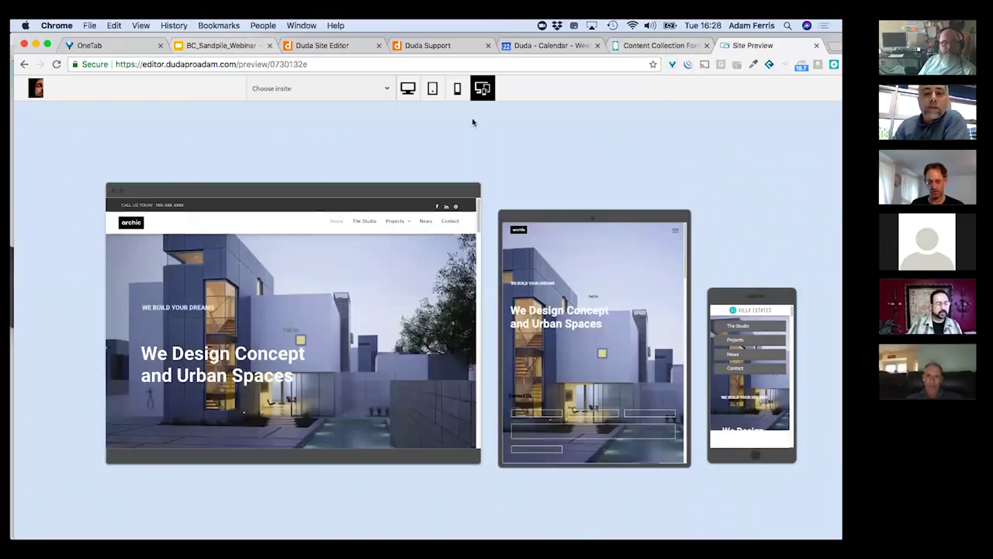
left_click(675, 48)
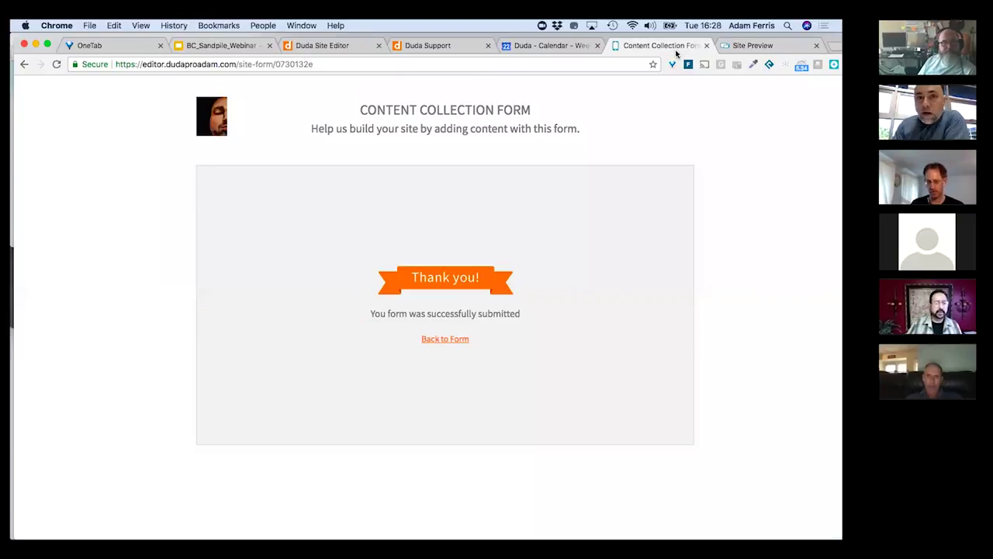
Glance at the webinar slides, then close the Content Collection Form tab and the site preview.
left_click(196, 45)
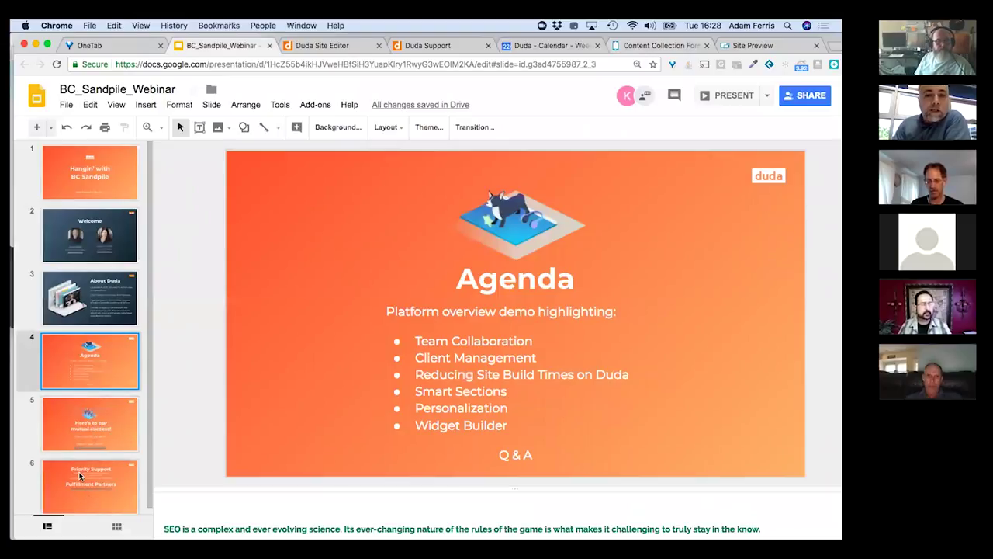
left_click(630, 44)
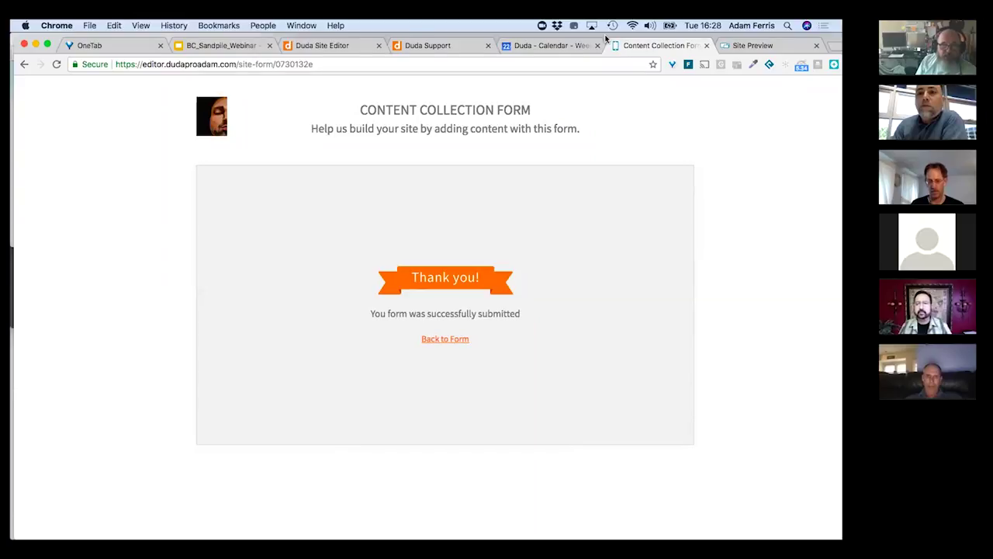
left_click_drag(606, 36, 608, 51)
key("super+w")
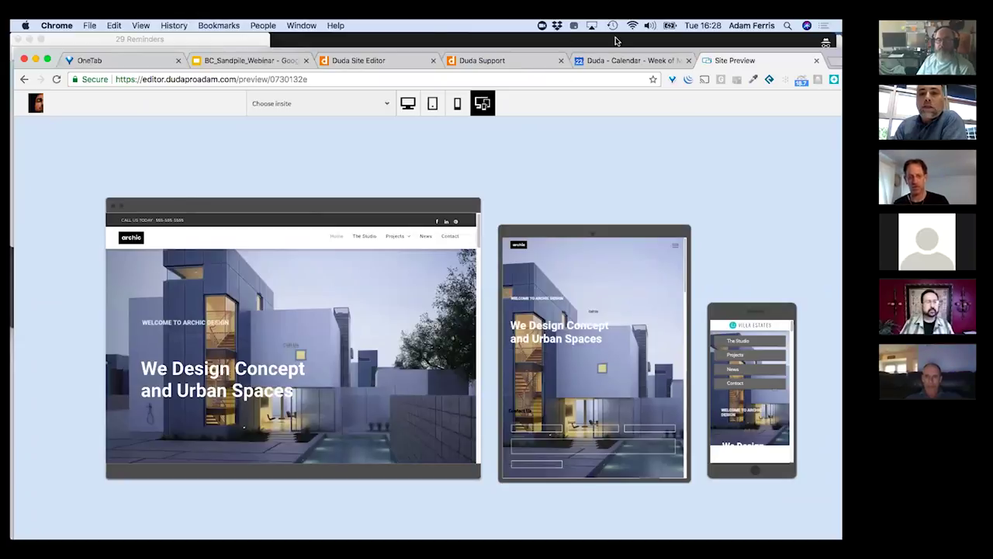
left_click(816, 60)
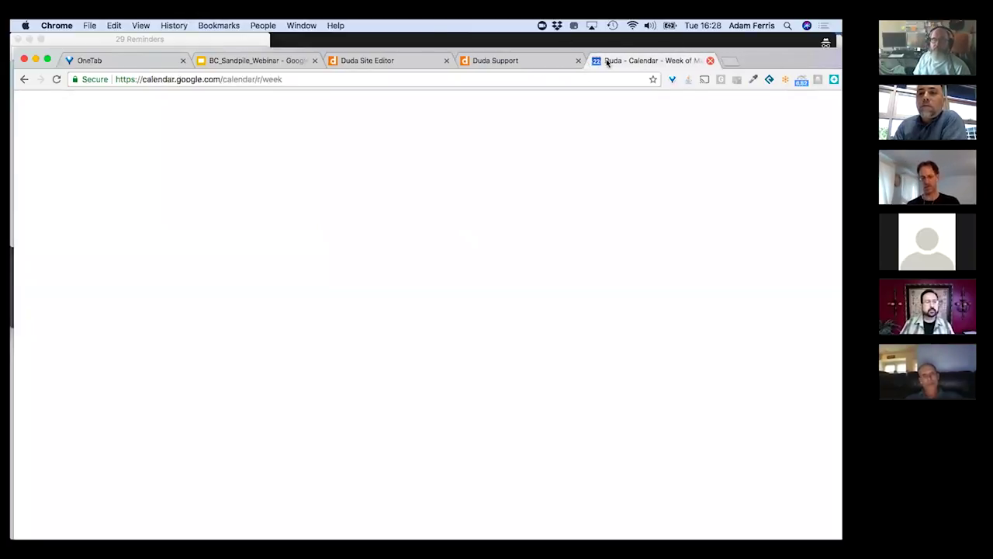
Return to the Duda Site Editor's Site URL settings showing the preview link.
left_click(334, 67)
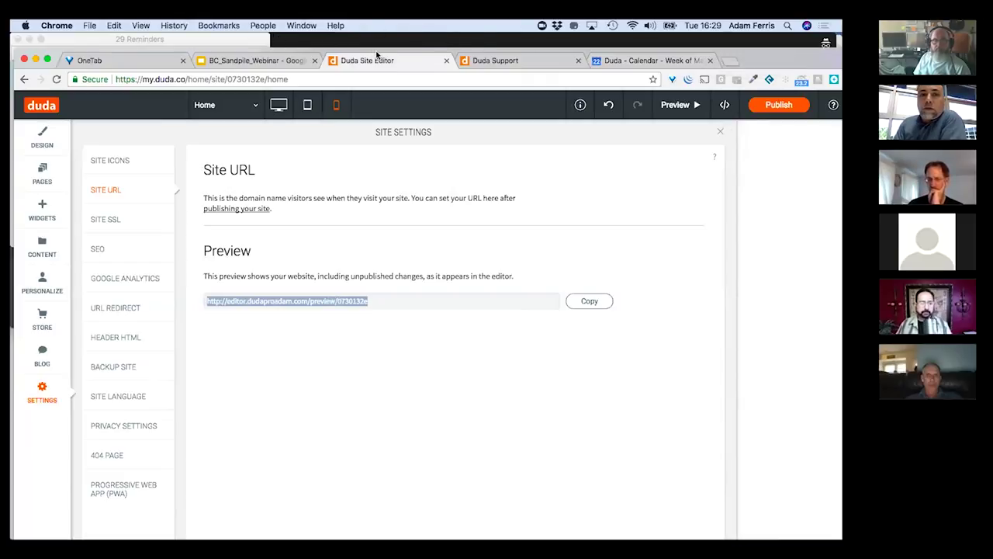
key("super+Tab")
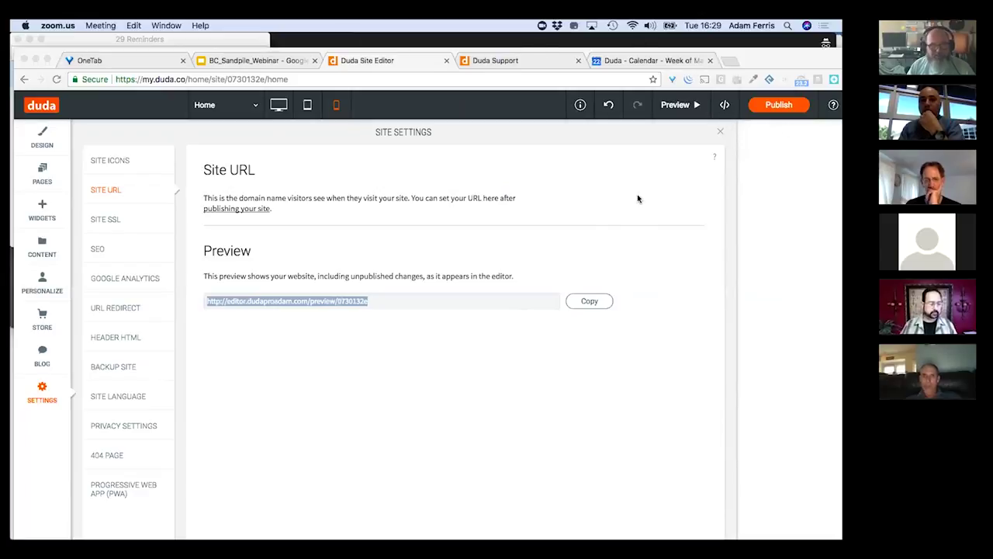
Bring the browser forward and close Site Settings, back to the mobile home page view.
mouse_move(433, 513)
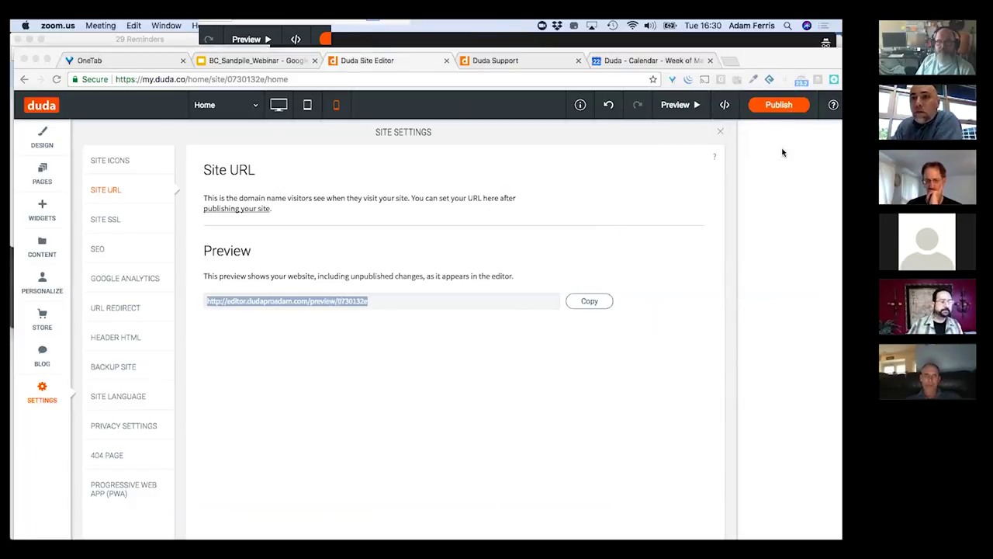
left_click(721, 133)
left_click(721, 133)
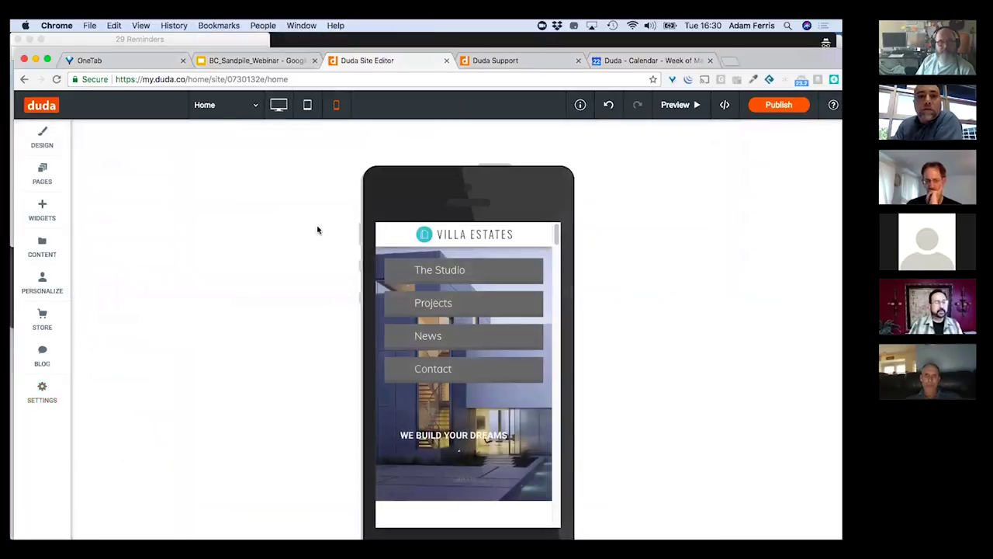
Switch the editor to the desktop home page and open Global Design.
left_click(278, 104)
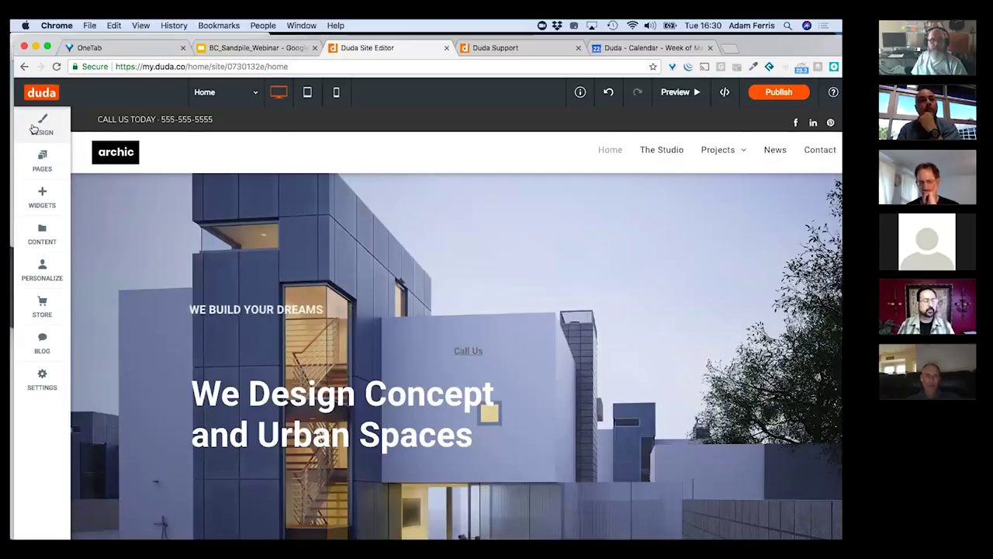
left_click(34, 127)
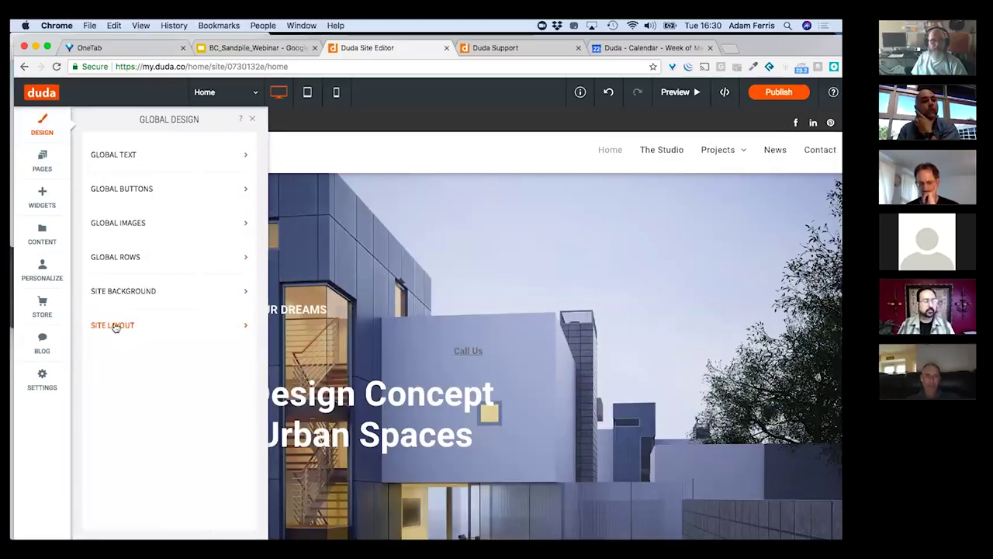
Apply the sidebar menu layout to the desktop site from Site Layout.
left_click(188, 323)
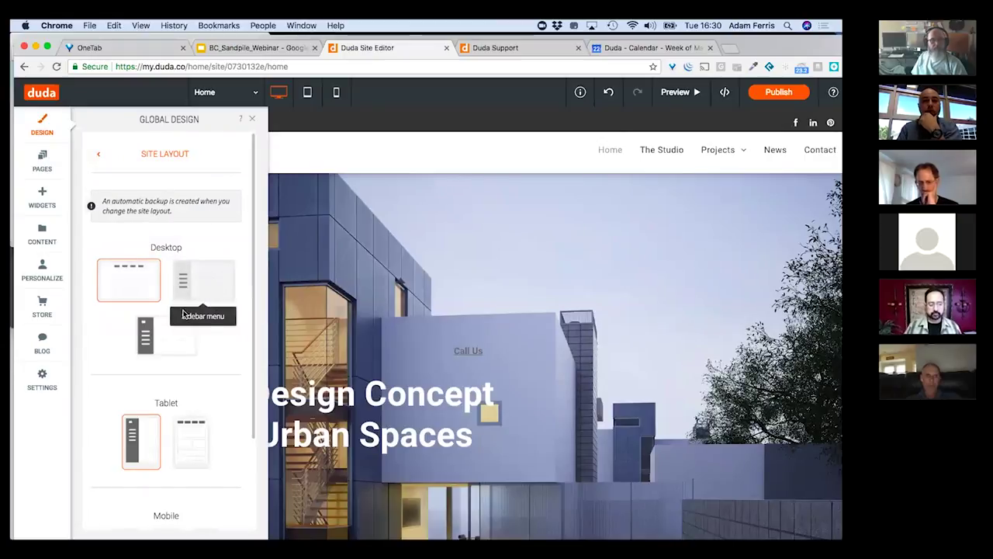
left_click(200, 295)
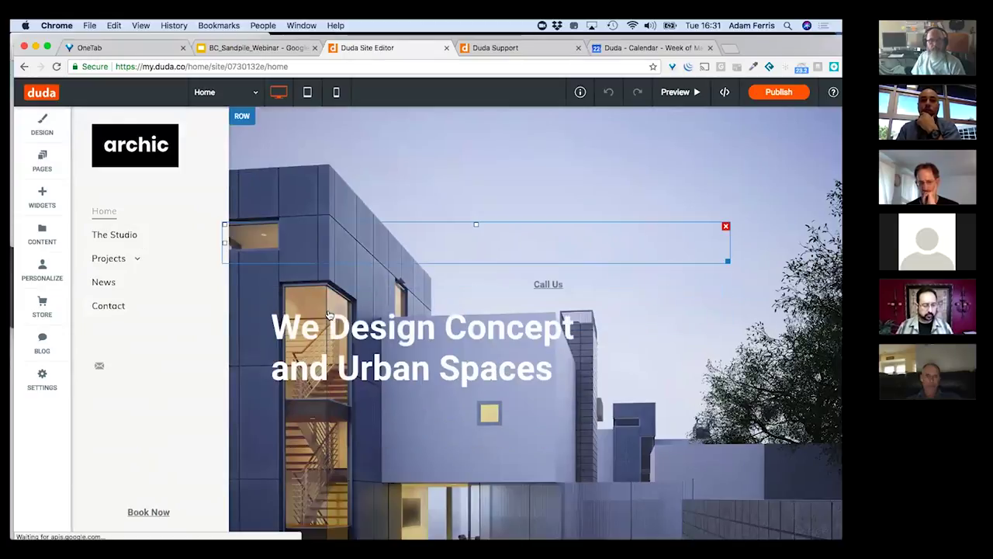
Scroll past the contact form and insert a new section below it.
scroll(328, 315, "down", 6)
scroll(328, 315, "down", 5)
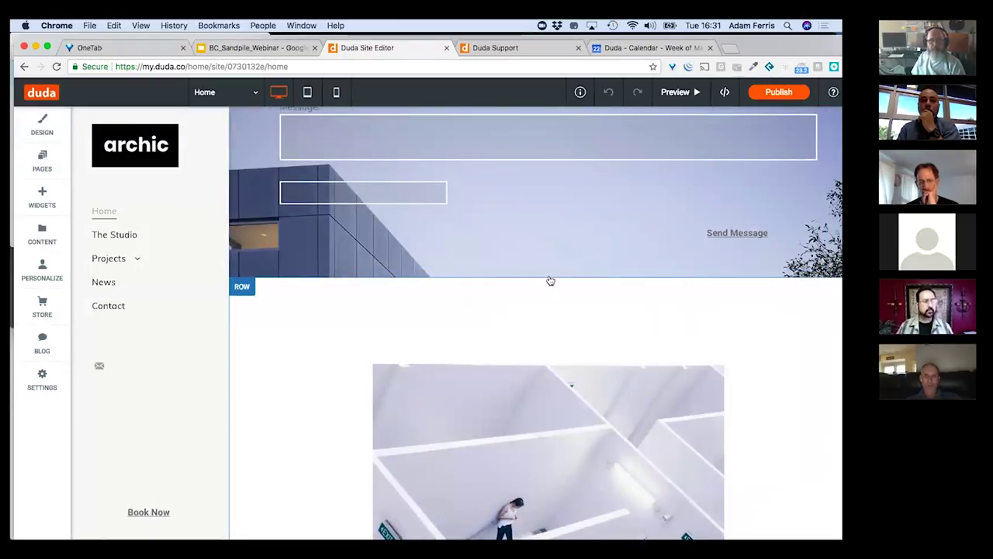
left_click(547, 278)
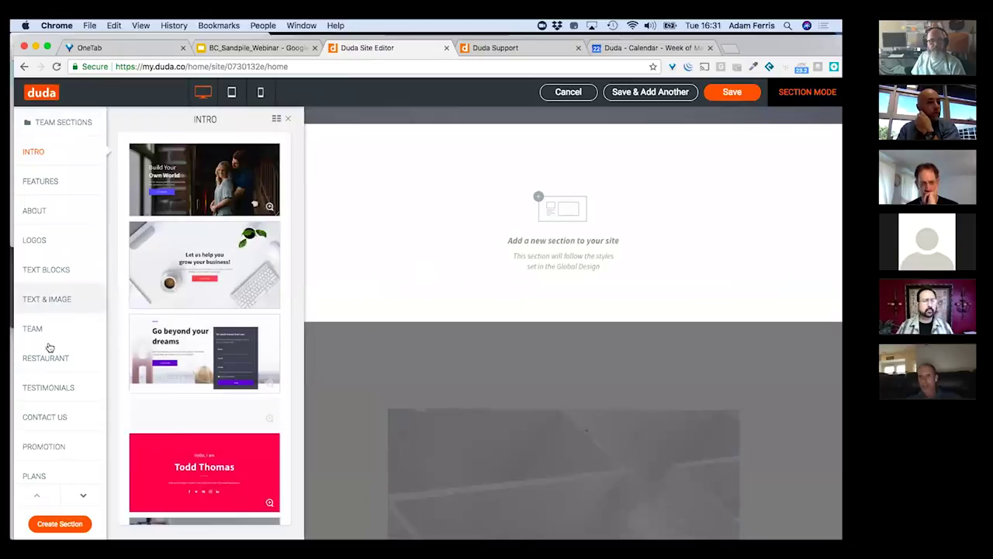
left_click(42, 394)
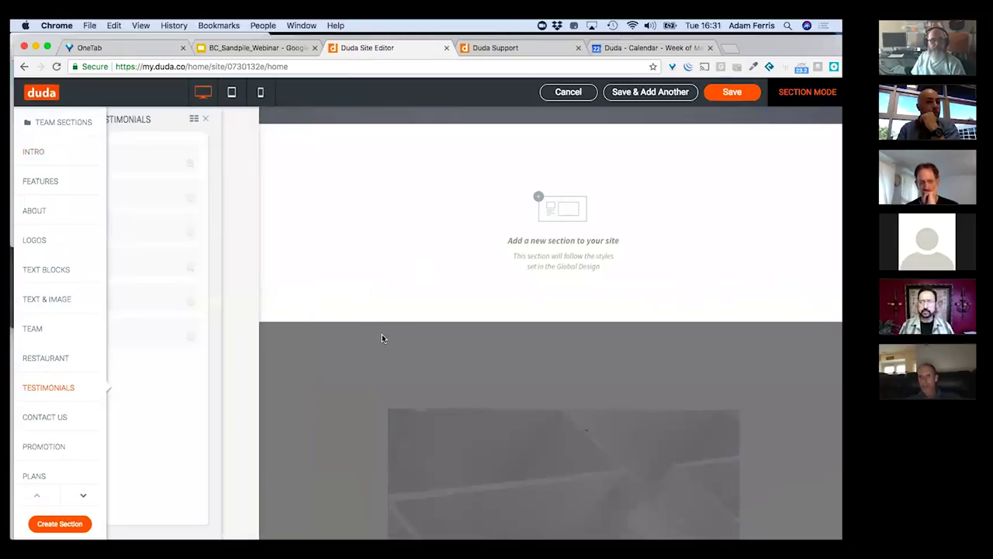
left_click(202, 248)
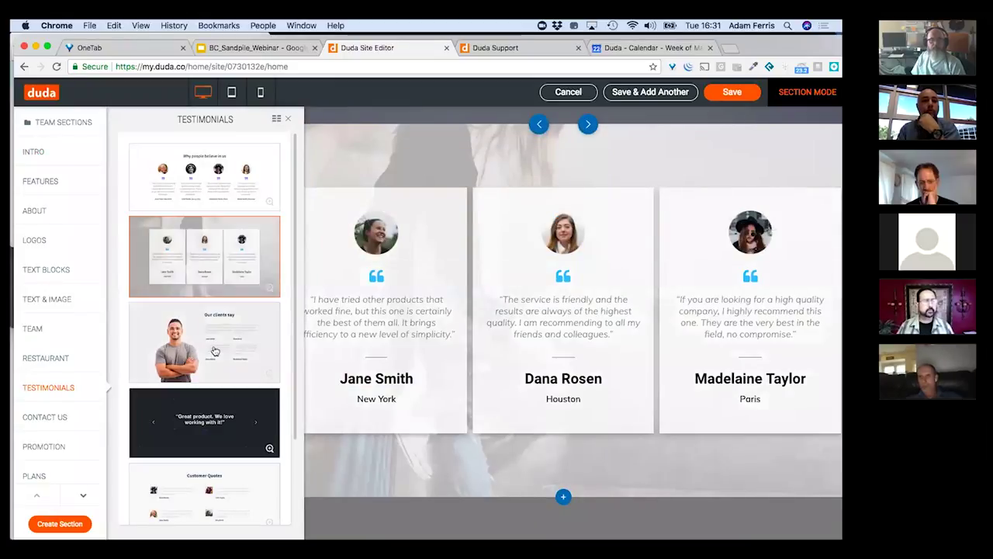
left_click(217, 353)
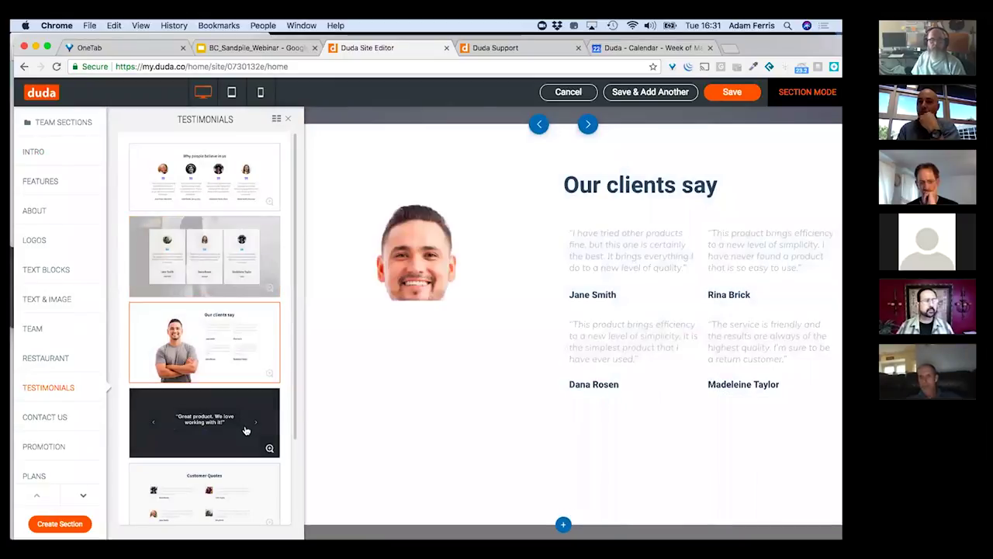
left_click(223, 443)
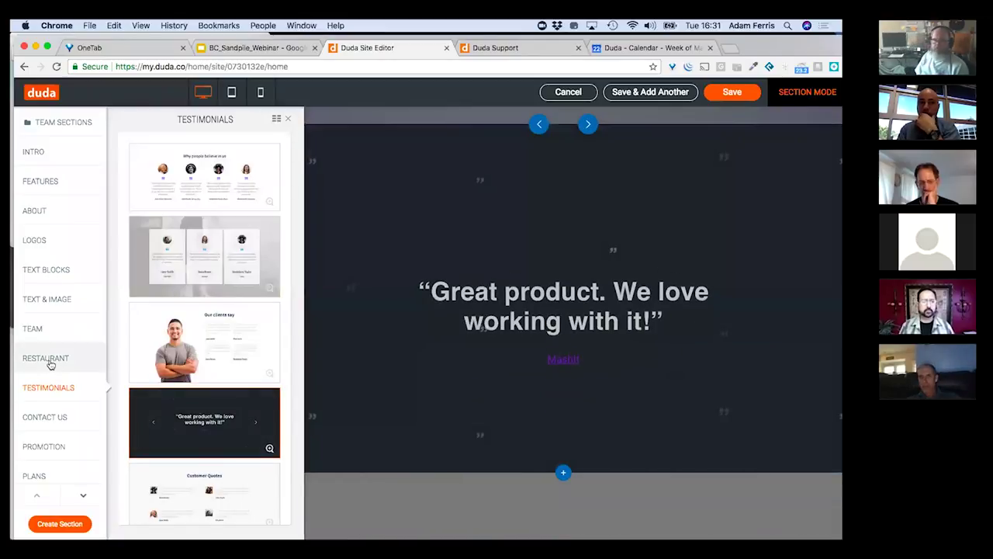
left_click(46, 359)
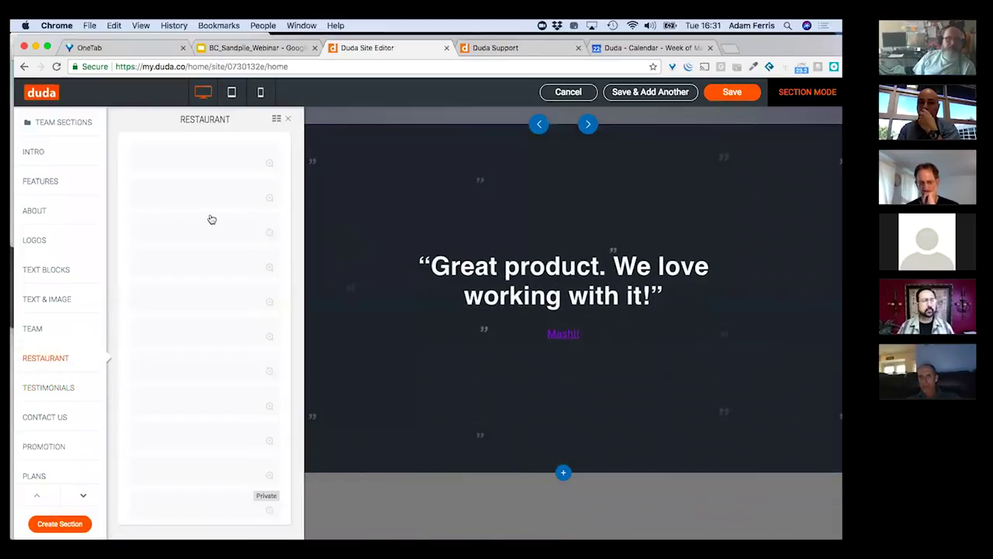
left_click(200, 390)
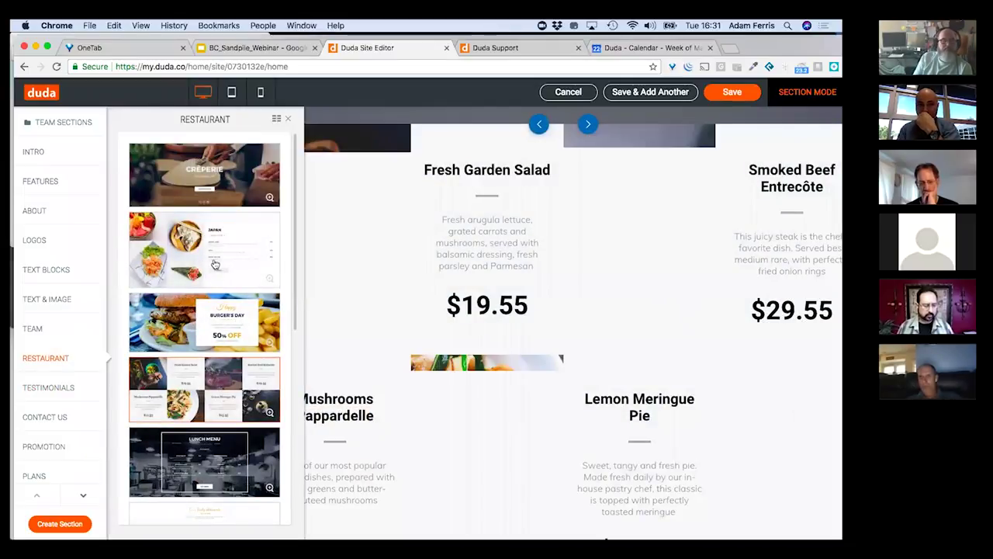
left_click(220, 246)
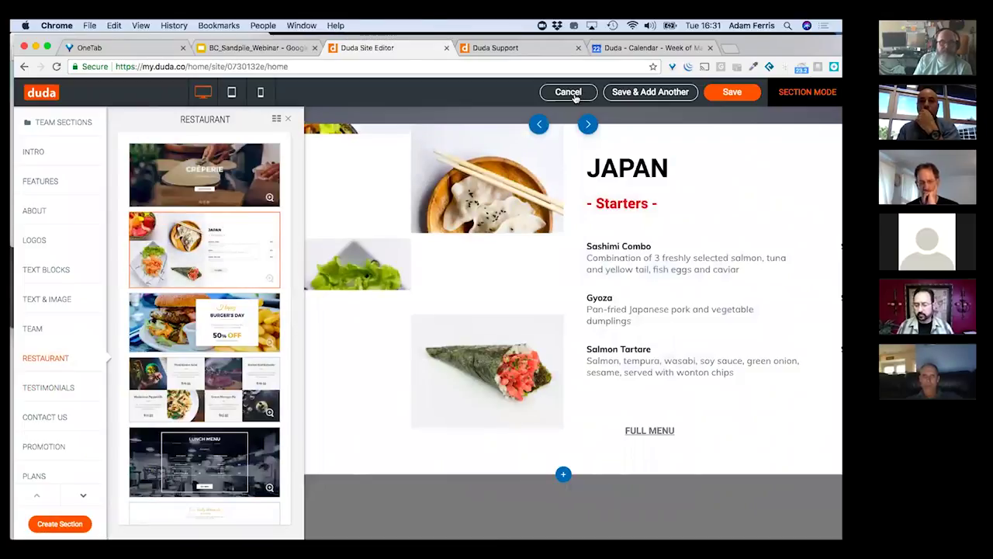
left_click(575, 94)
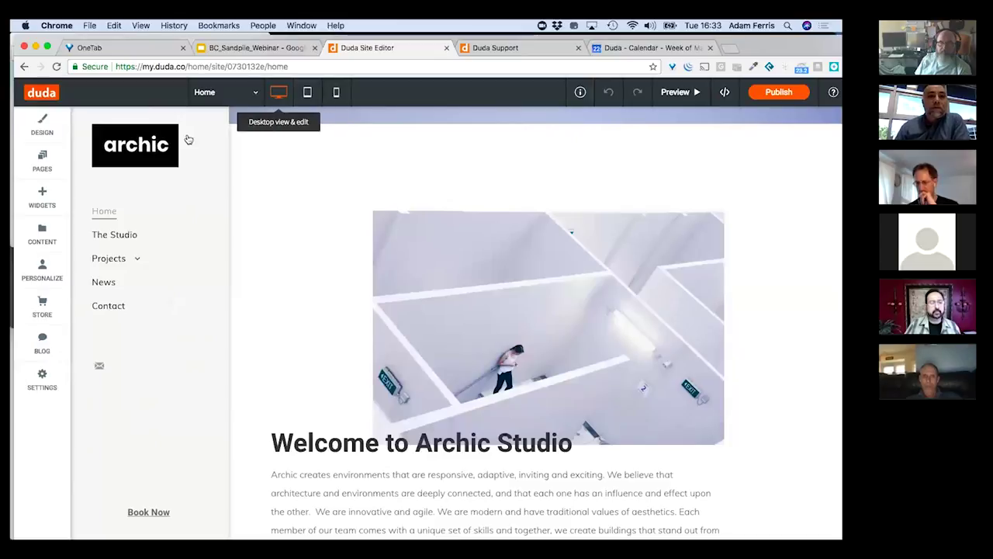
Open the Global Design panel from Design in the left sidebar.
left_click(42, 124)
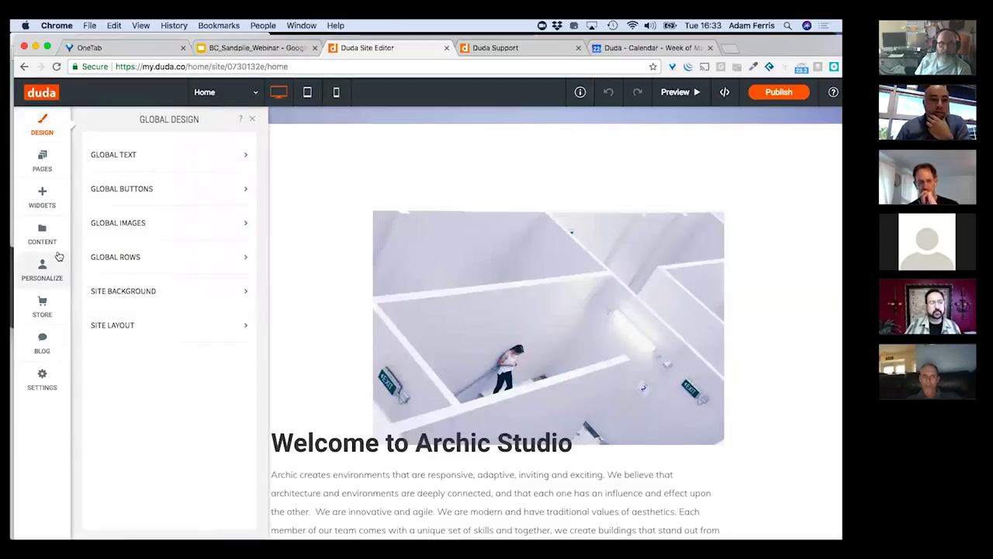
Close Global Design, scroll down the home page, and open the Content Library.
left_click(252, 119)
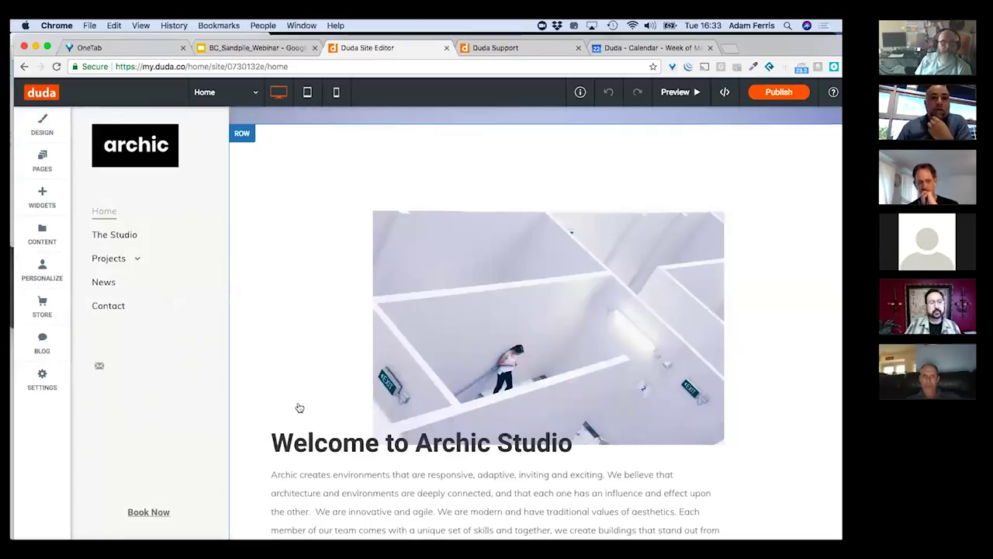
scroll(298, 408, "down", 5)
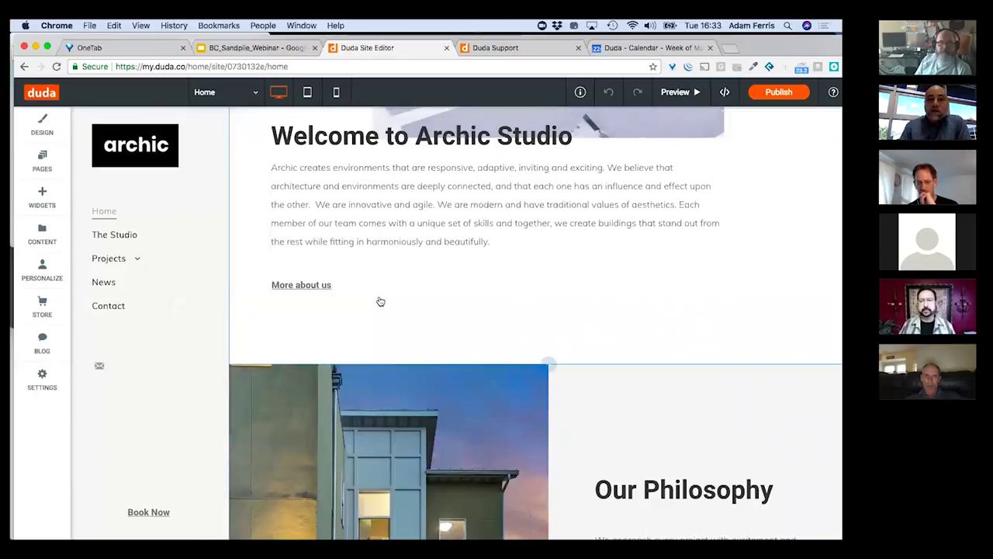
scroll(379, 300, "down", 3)
scroll(380, 300, "down", 5)
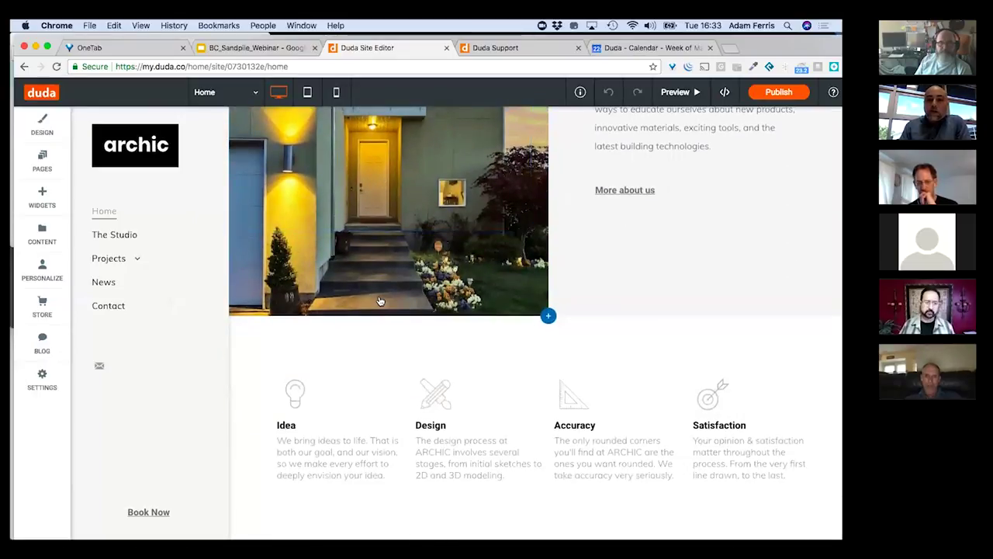
left_click(39, 234)
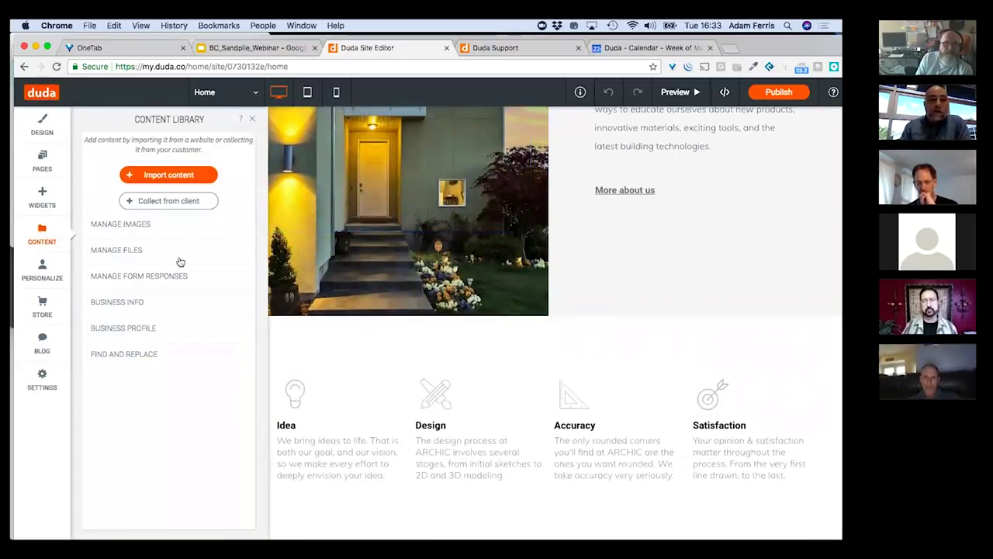
Search widgets for 'multi' and drop a Multi Location widget below the entrance image row.
left_click(39, 192)
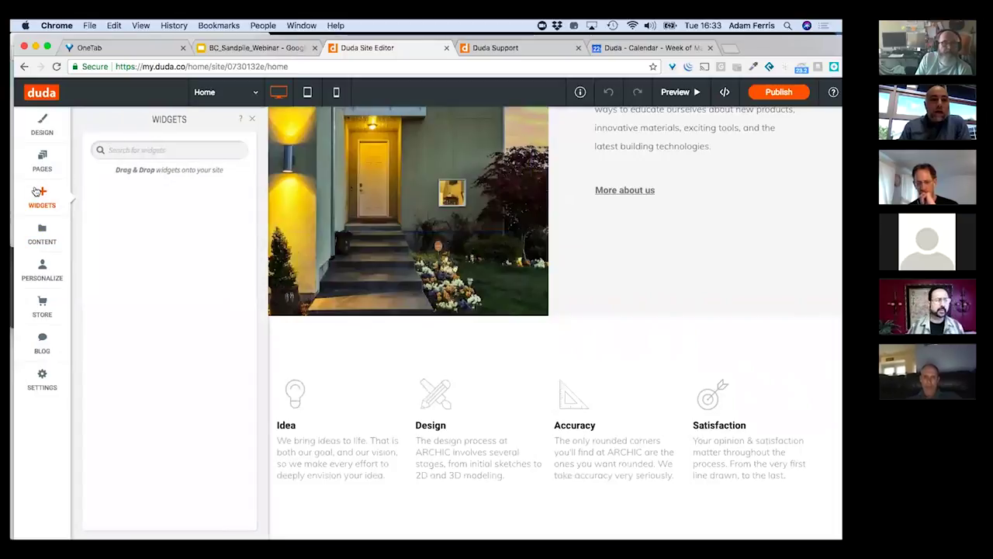
type("multi")
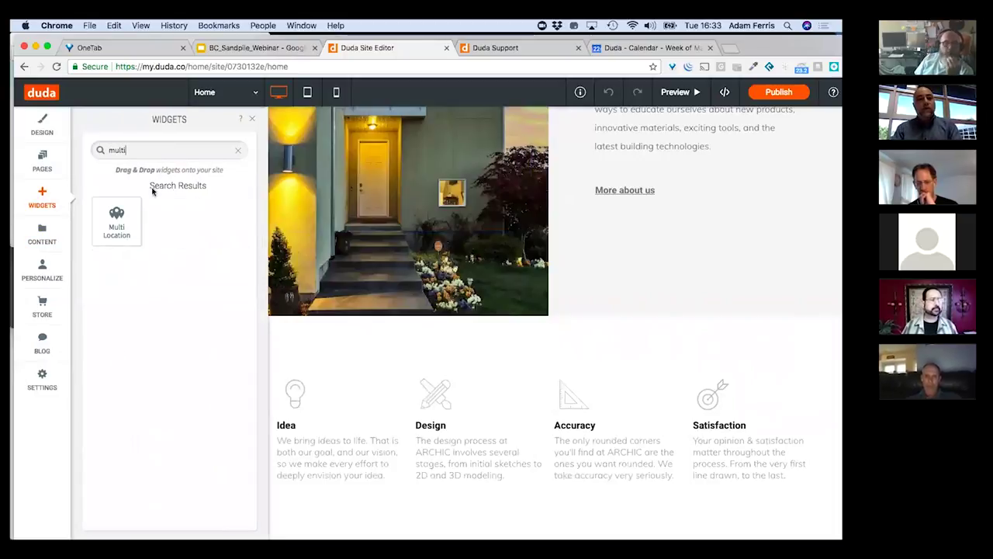
left_click_drag(116, 221, 398, 337)
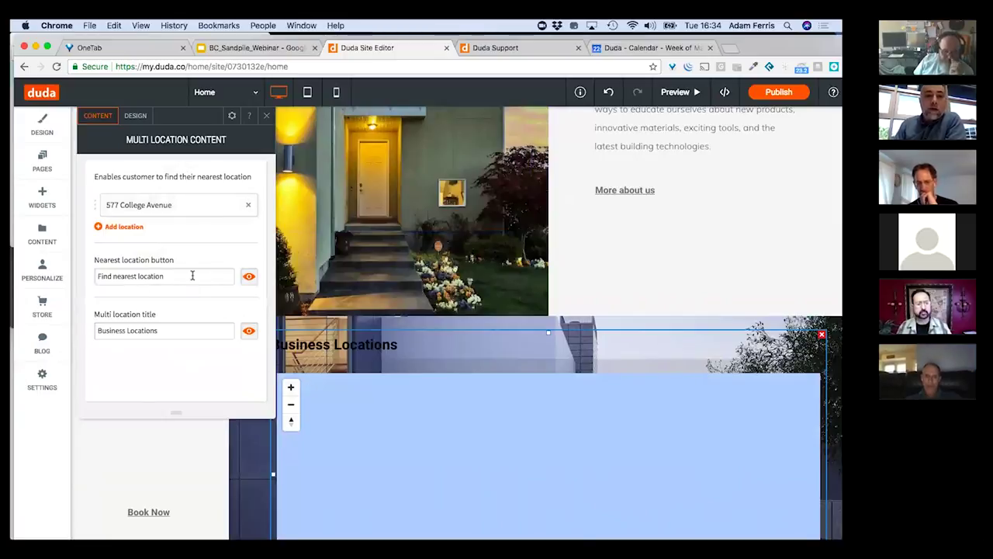
Add a second location item to the Business Locations map.
left_click(116, 226)
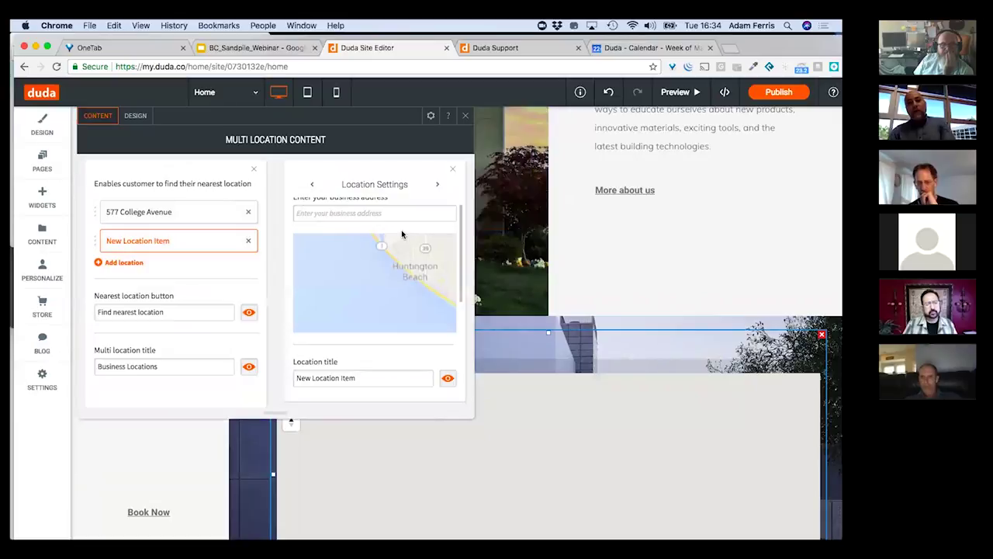
scroll(337, 327, "down", 4)
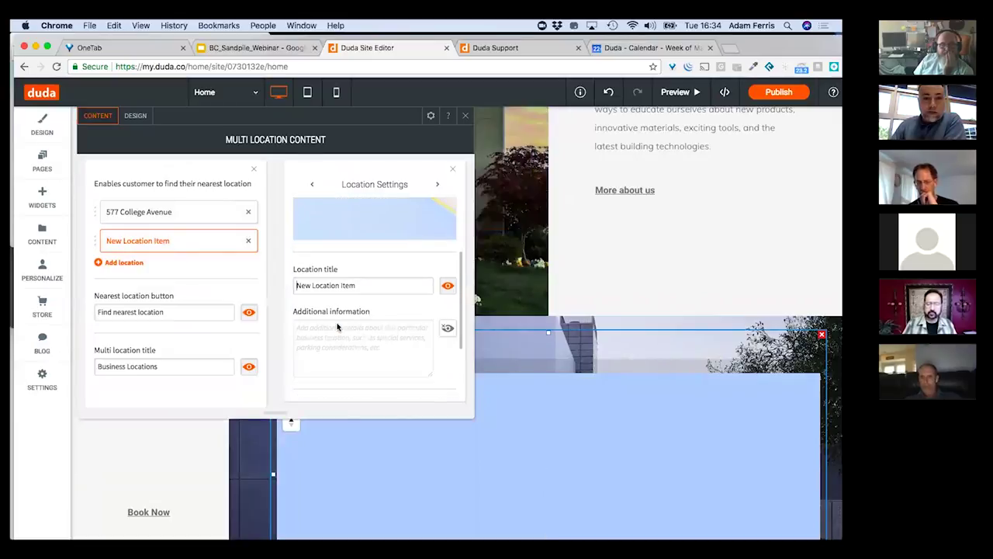
scroll(337, 327, "up", 2)
scroll(337, 326, "up", 2)
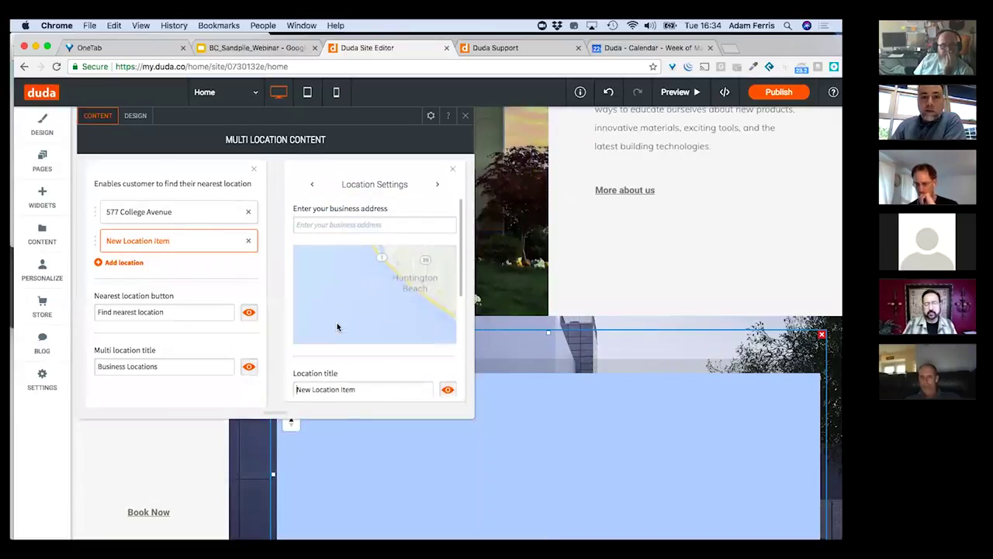
Enter the new location's San Jose business address from the suggestions and close the multi-location settings.
left_click(318, 225)
type("1253 de altur")
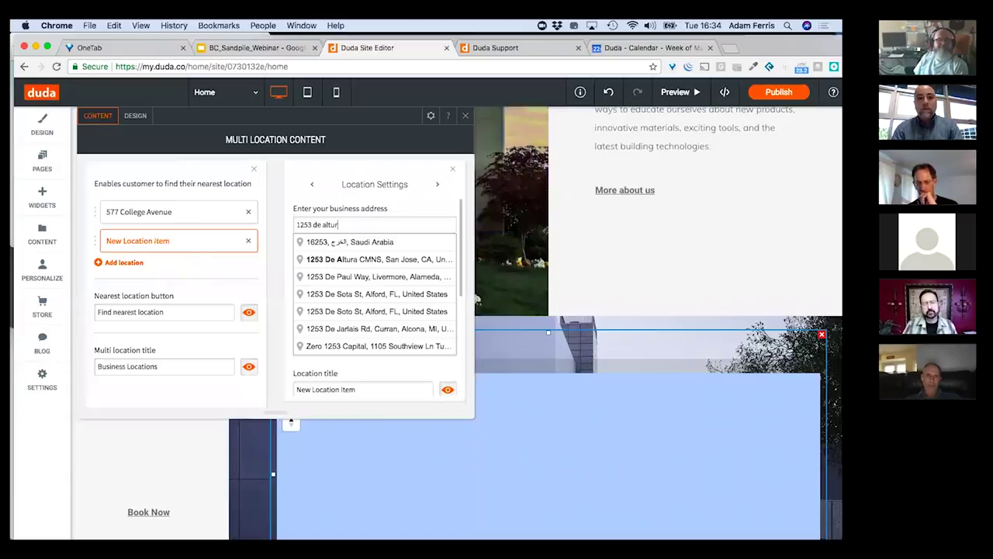
type("a commo")
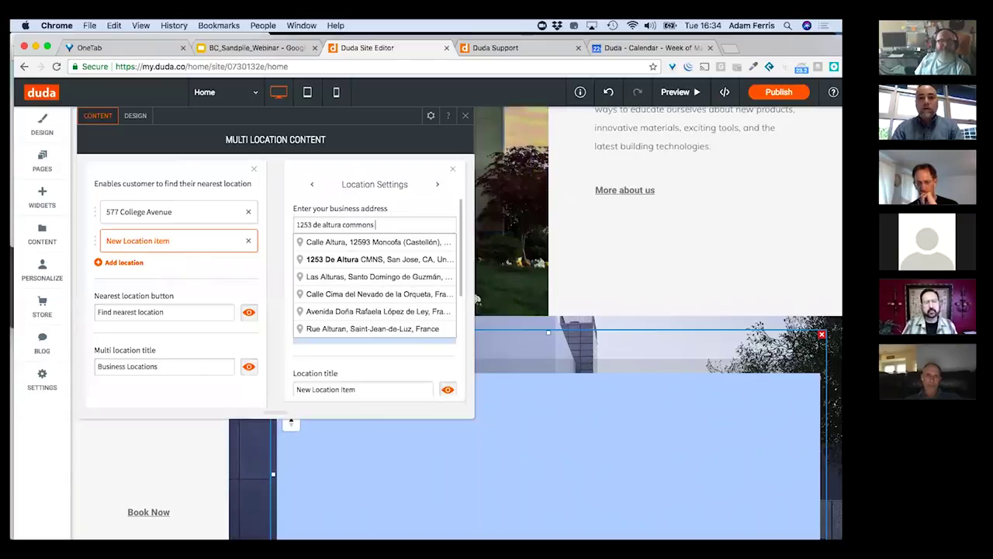
type("ns, san jose, 9")
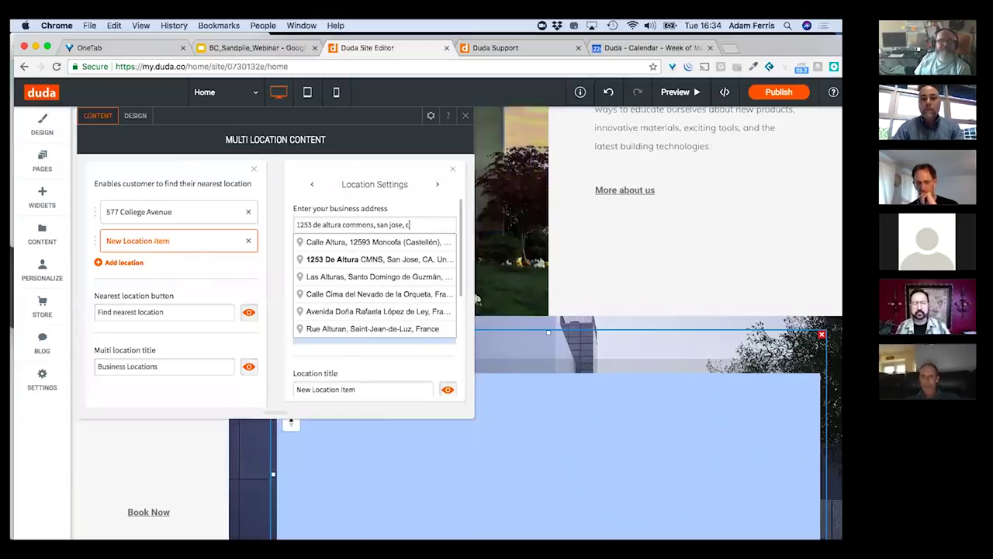
type("5126")
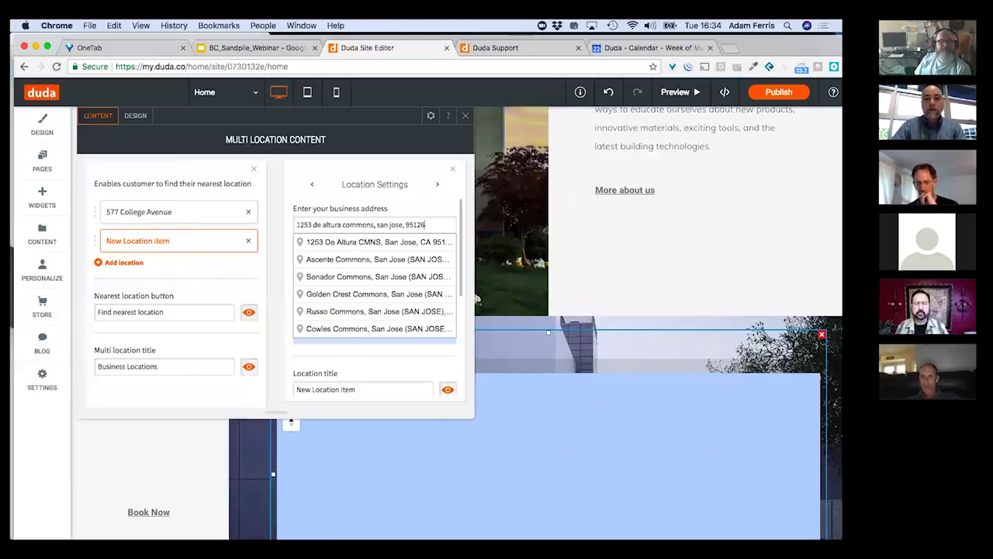
left_click(315, 240)
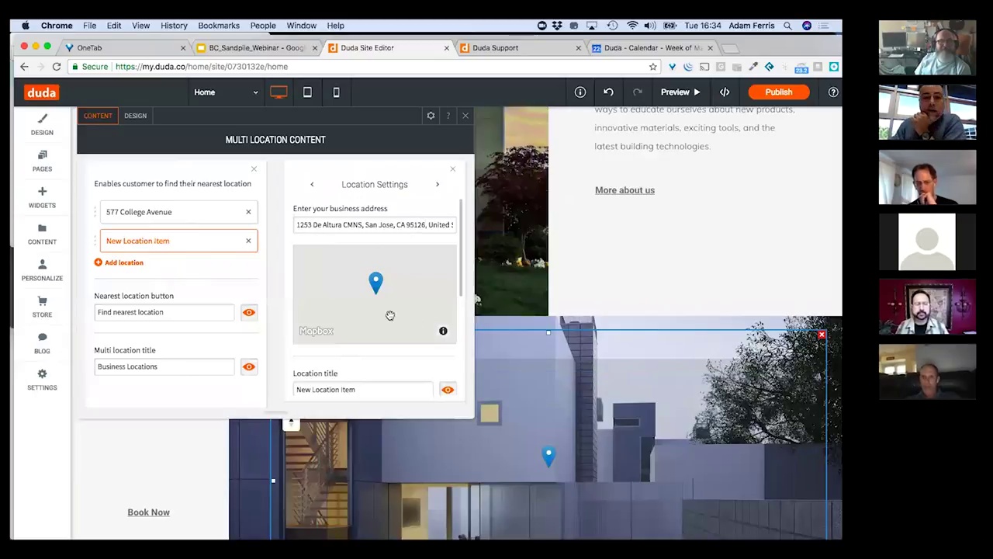
scroll(392, 317, "down", 2)
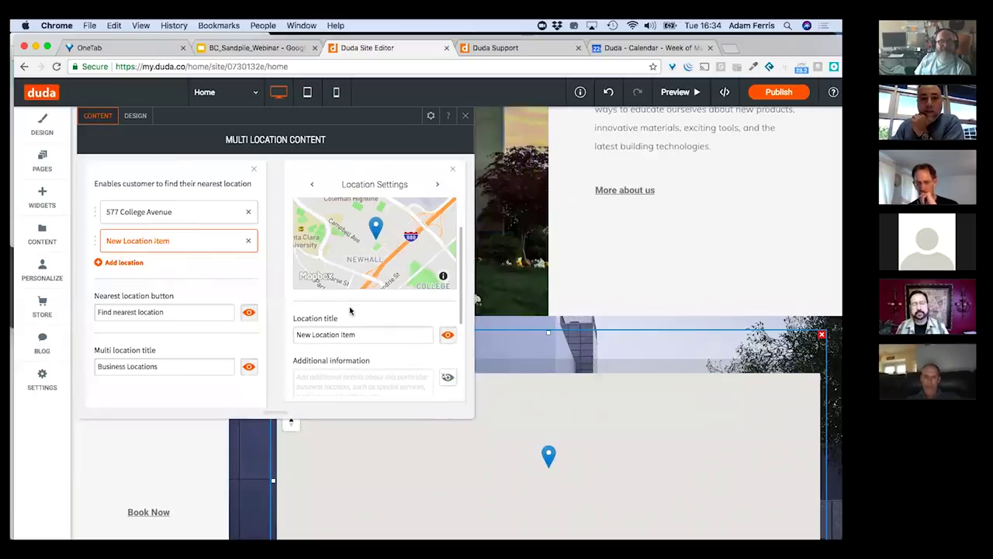
scroll(349, 310, "down", 2)
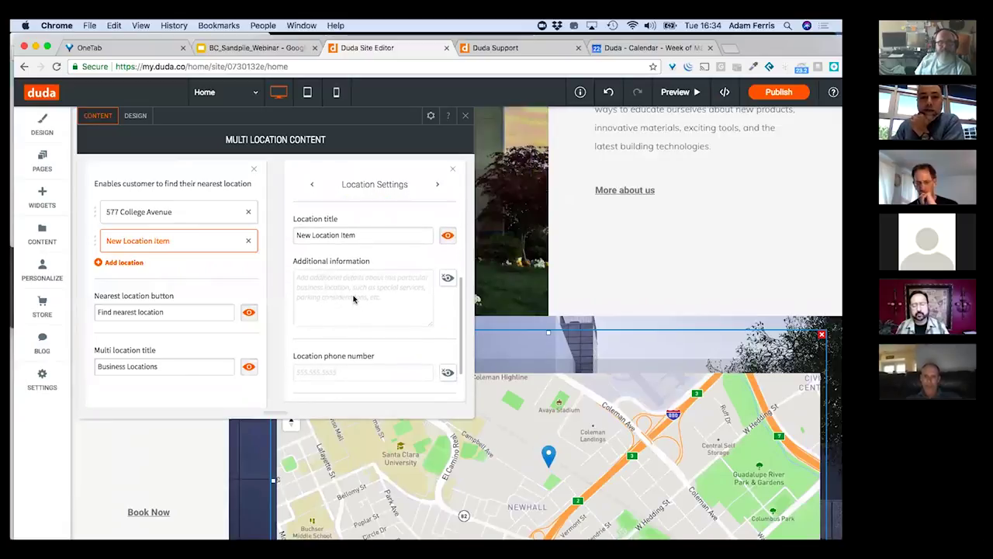
scroll(353, 297, "down", 2)
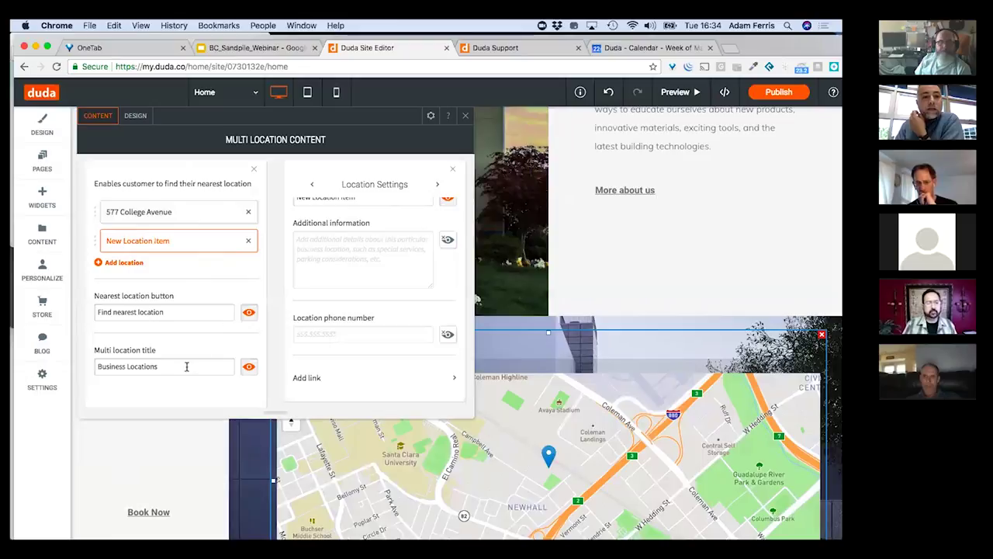
left_click(466, 117)
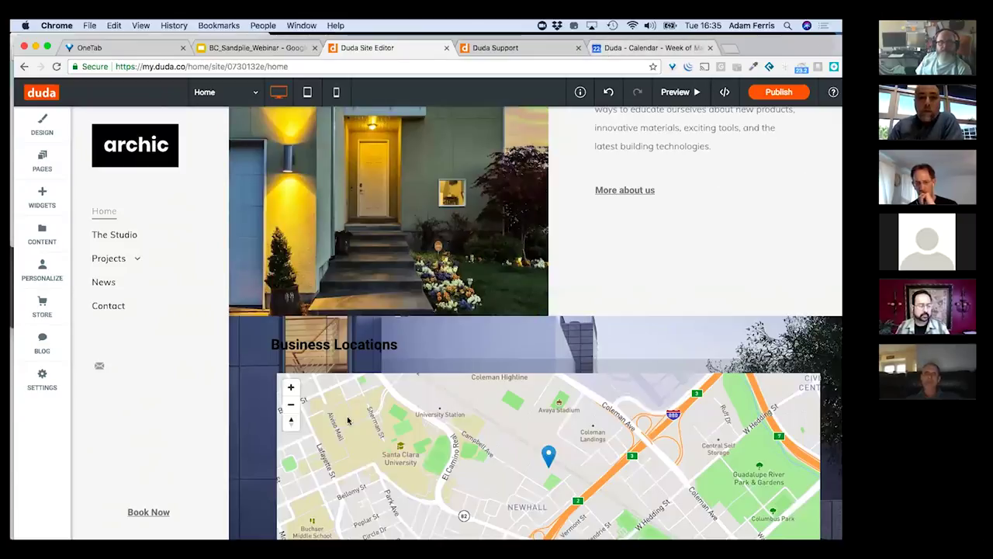
scroll(351, 278, "down", 10)
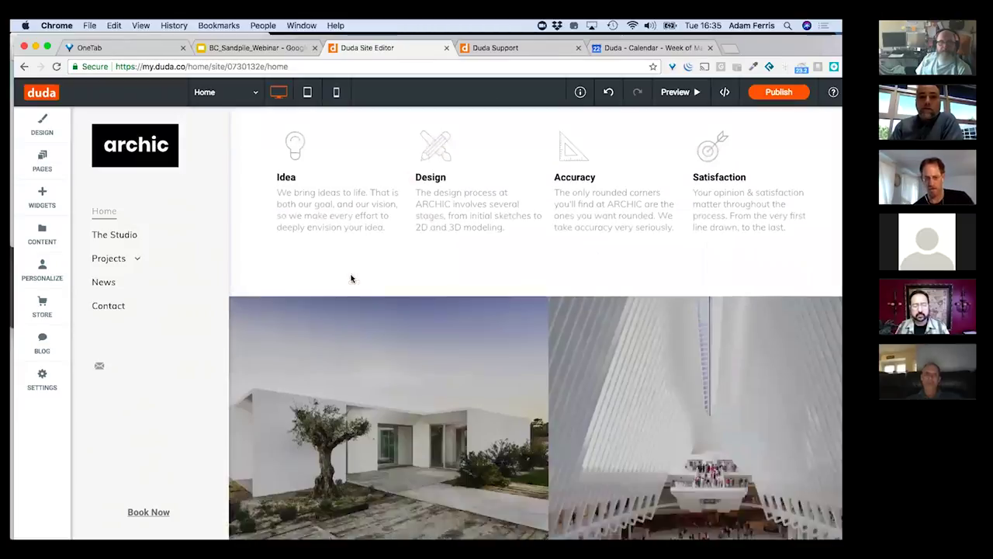
scroll(350, 279, "down", 3)
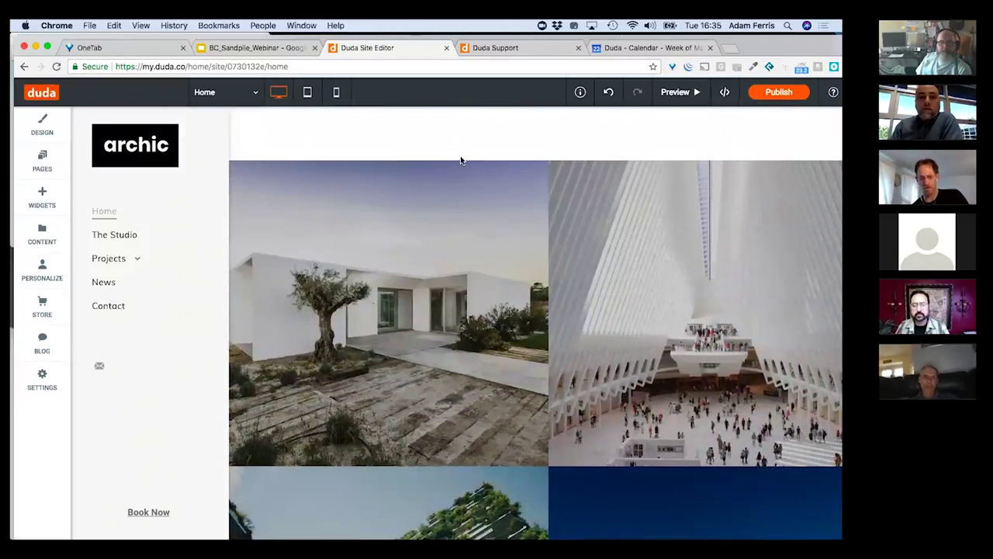
scroll(461, 160, "up", 1)
Choose the top-navigation desktop layout under Design > Site Layout and review the welcome section.
left_click(42, 124)
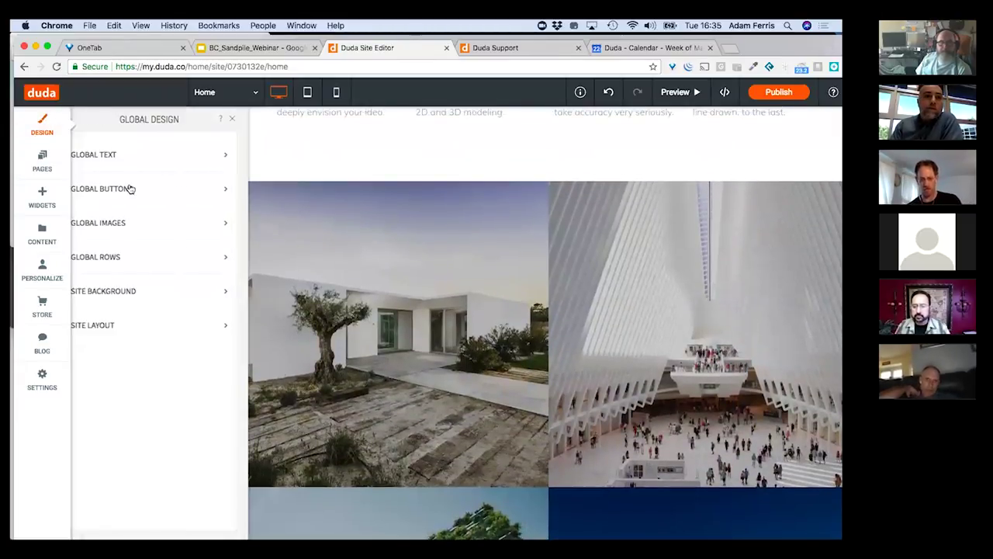
left_click(121, 325)
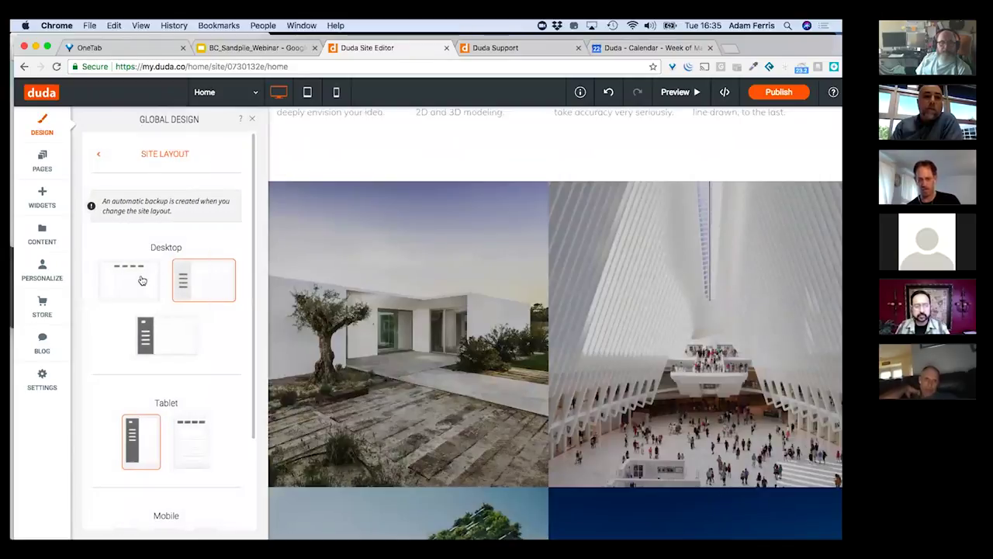
left_click(251, 121)
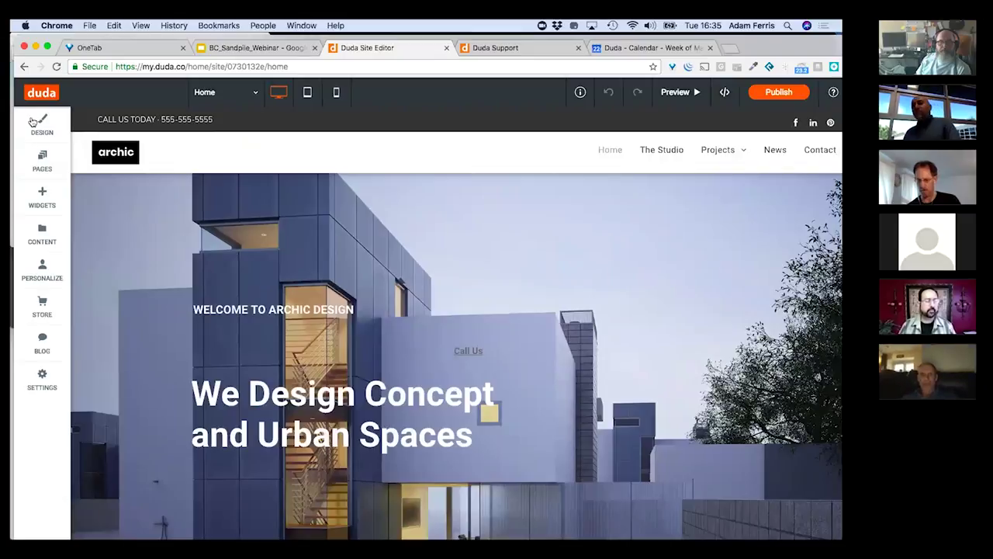
left_click(32, 122)
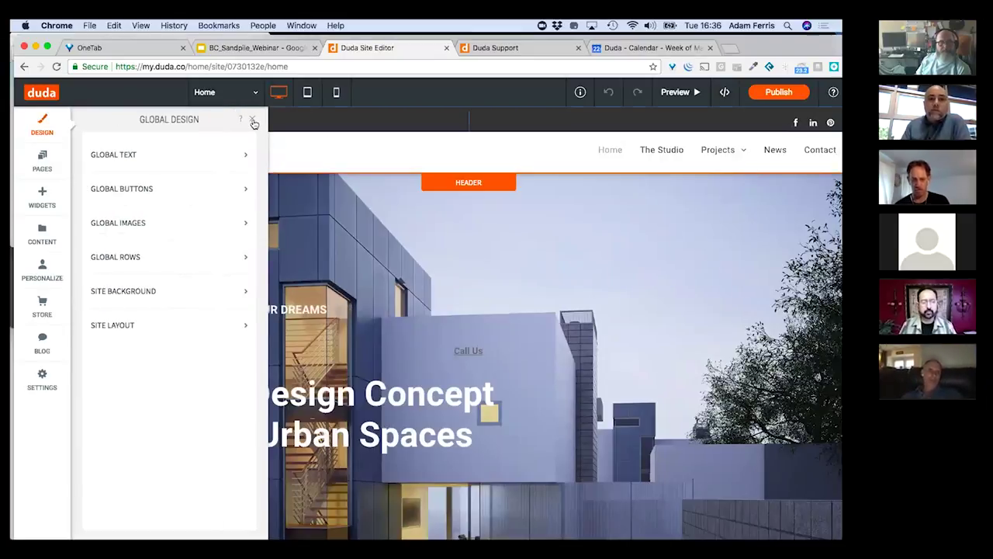
left_click(348, 411)
scroll(348, 411, "down", 7)
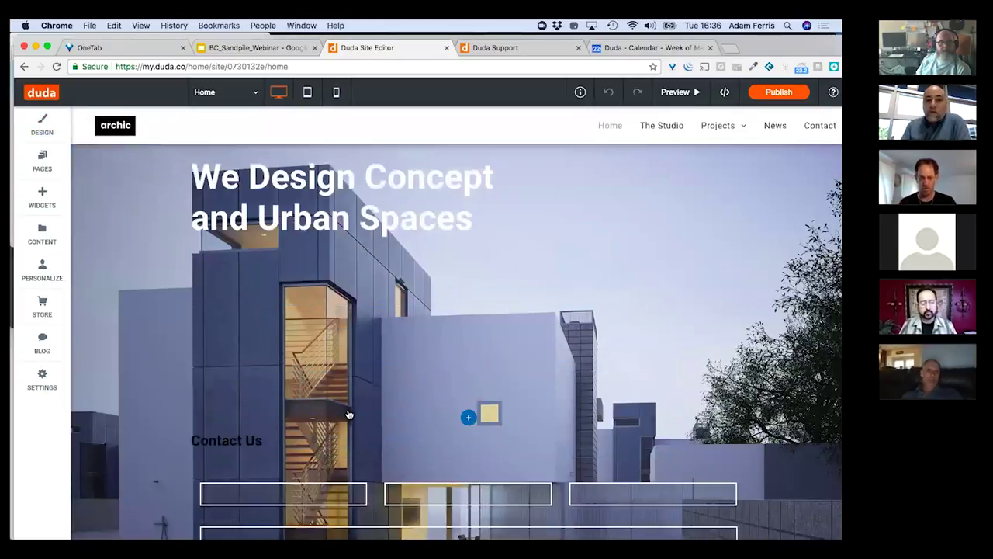
scroll(347, 410, "down", 5)
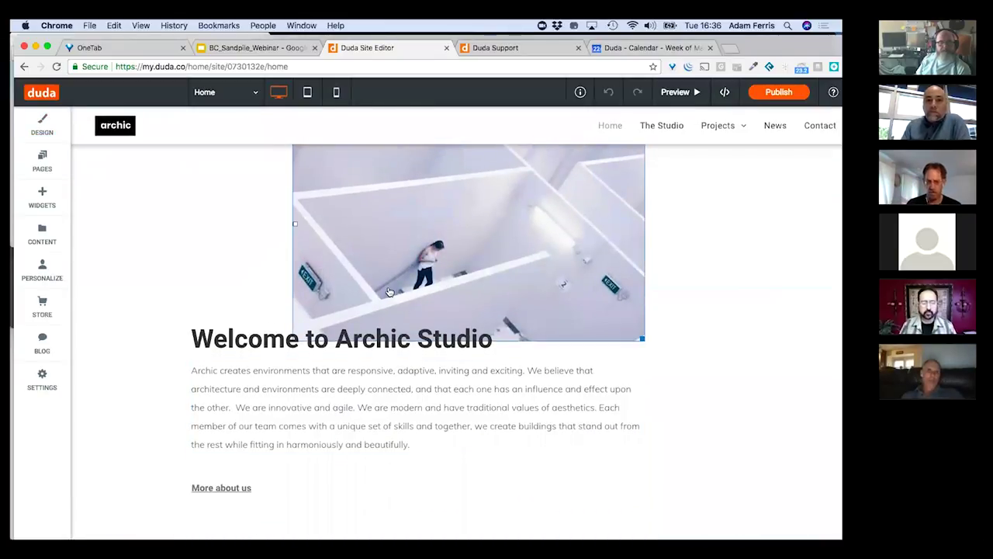
scroll(315, 386, "down", 1)
scroll(313, 382, "up", 2)
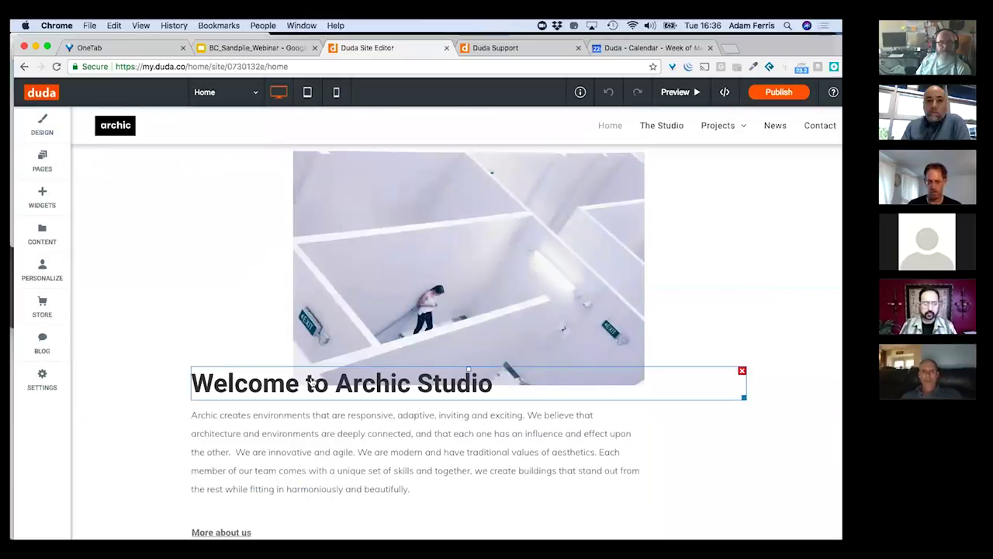
Open the Welcome to Archic Studio heading's colour picker and expand More colors.
left_click(306, 383)
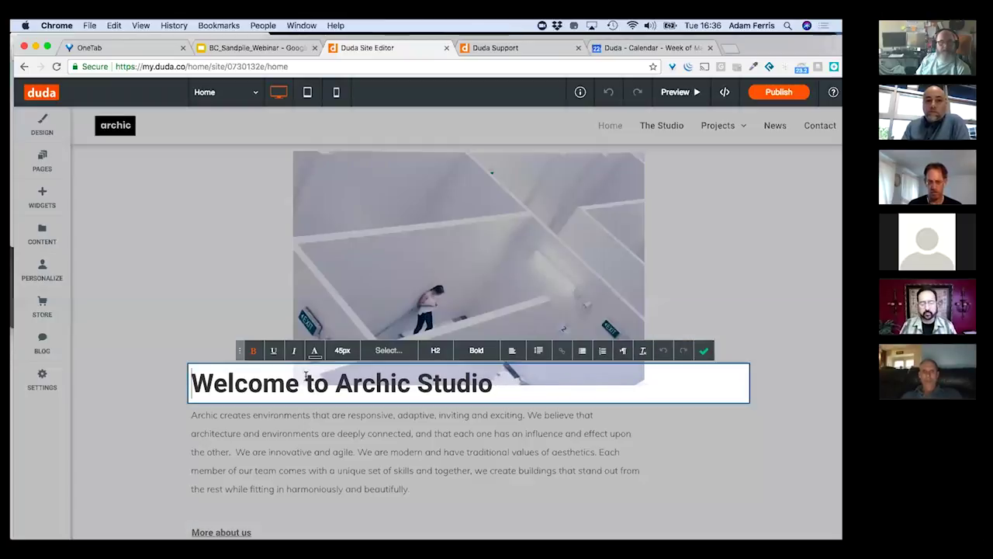
left_click(314, 351)
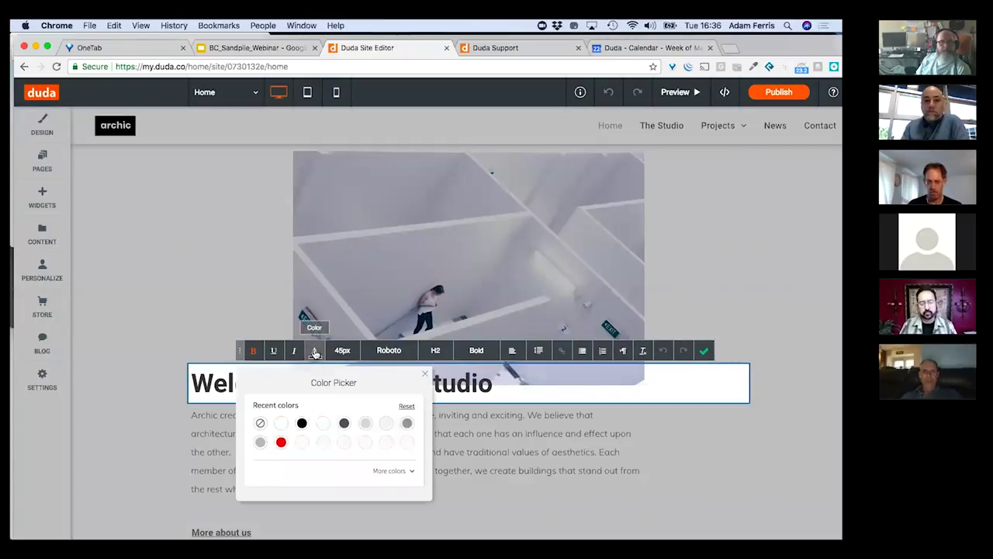
left_click(405, 471)
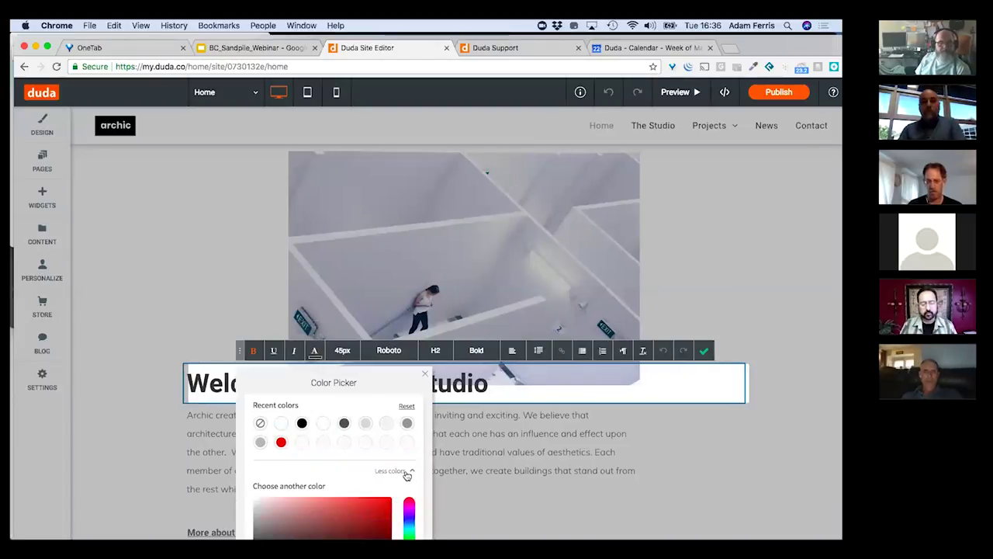
scroll(417, 416, "down", 3)
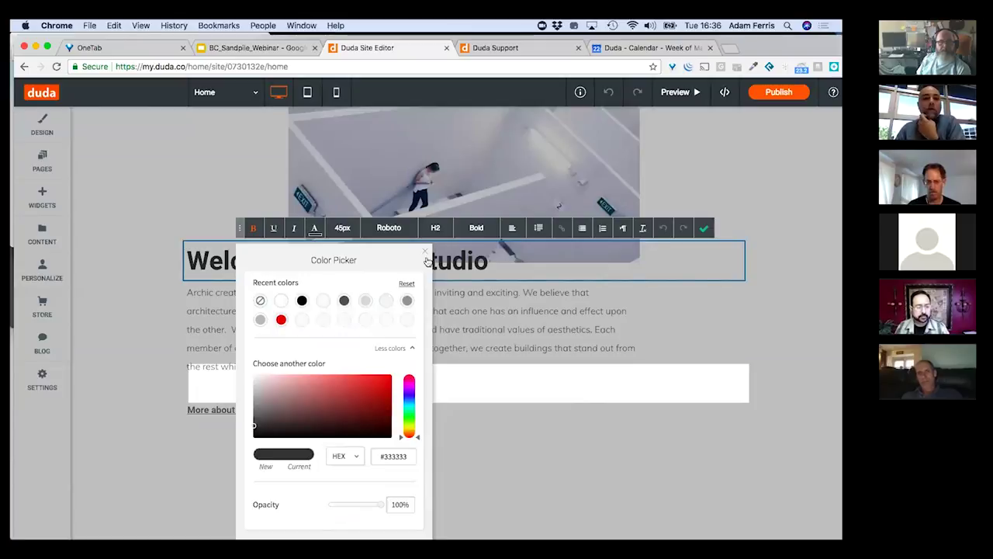
scroll(414, 495, "down", 1)
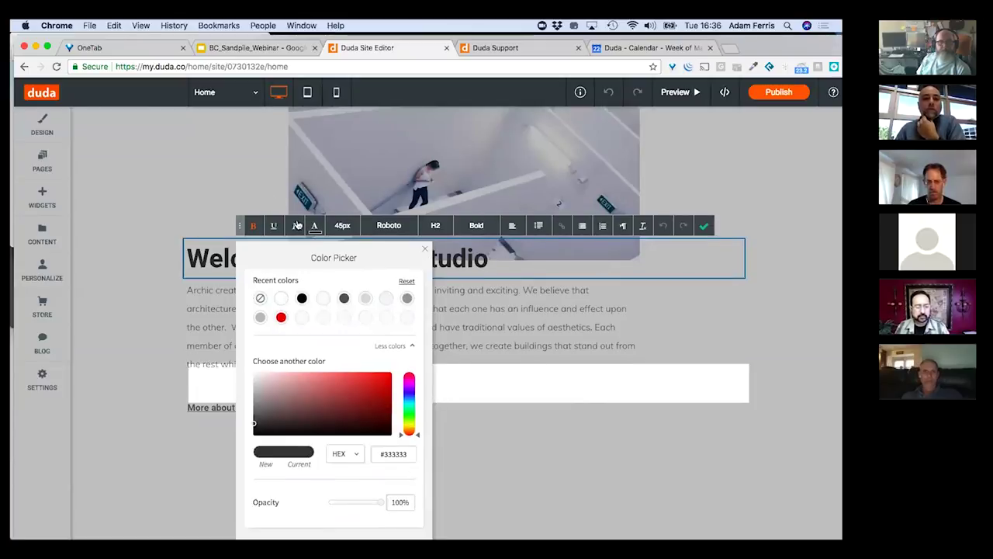
Leave the heading colour unchanged and open Design > Global Text.
left_click(45, 124)
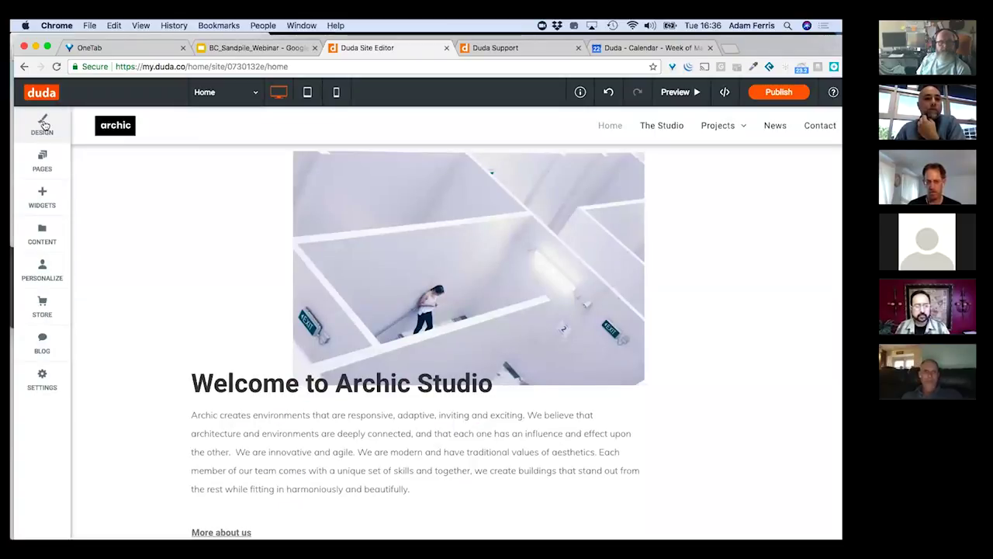
left_click(44, 124)
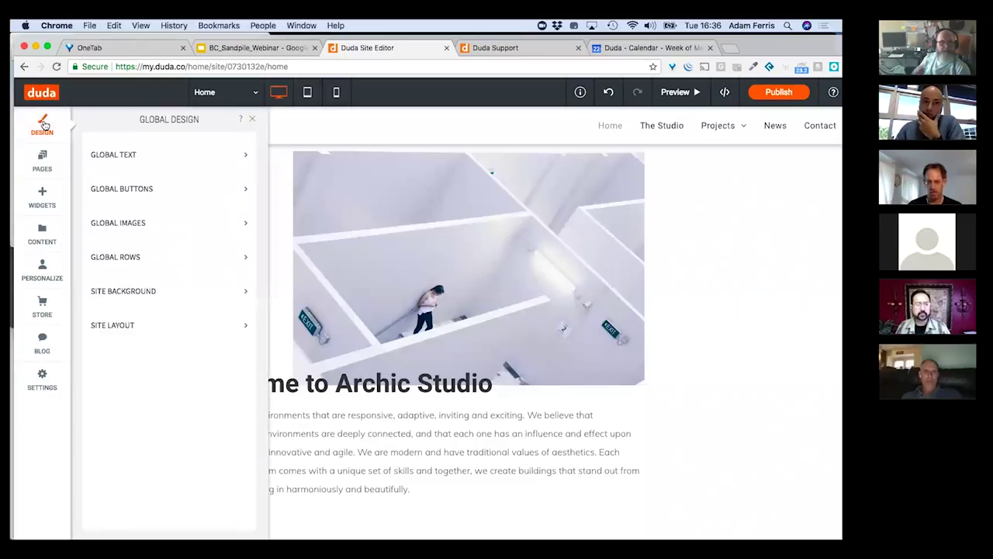
left_click(124, 168)
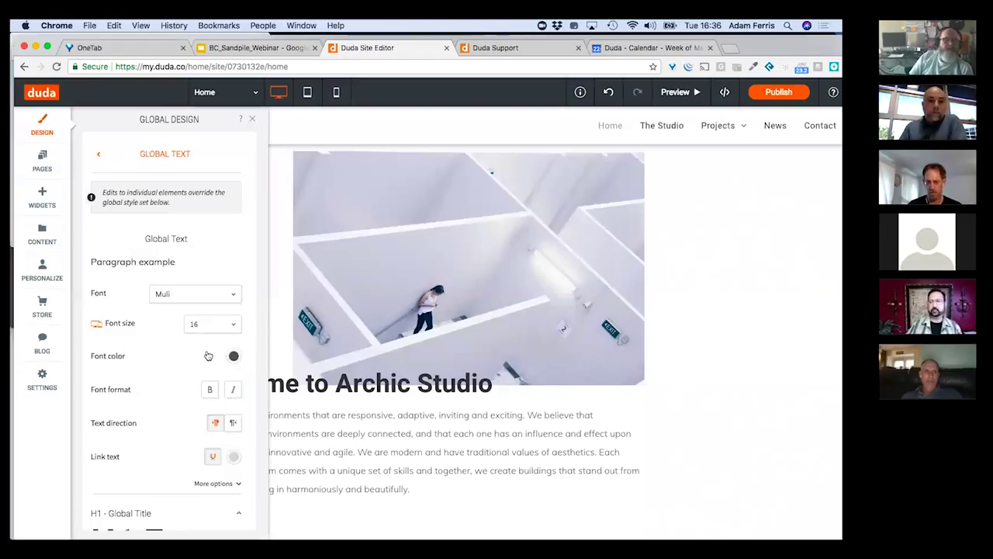
Check the paragraph font colour #505050 and return to the Global Design list.
left_click(232, 356)
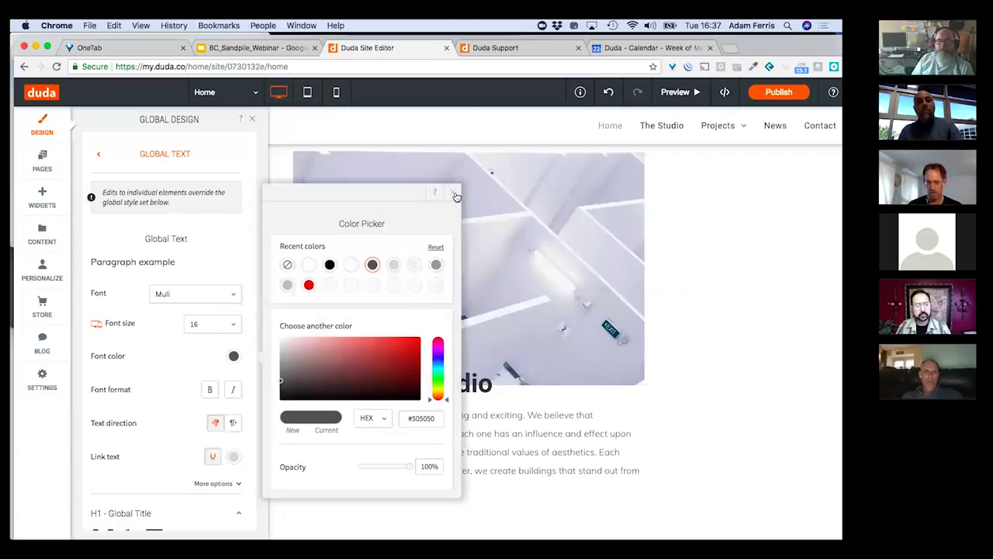
left_click(456, 194)
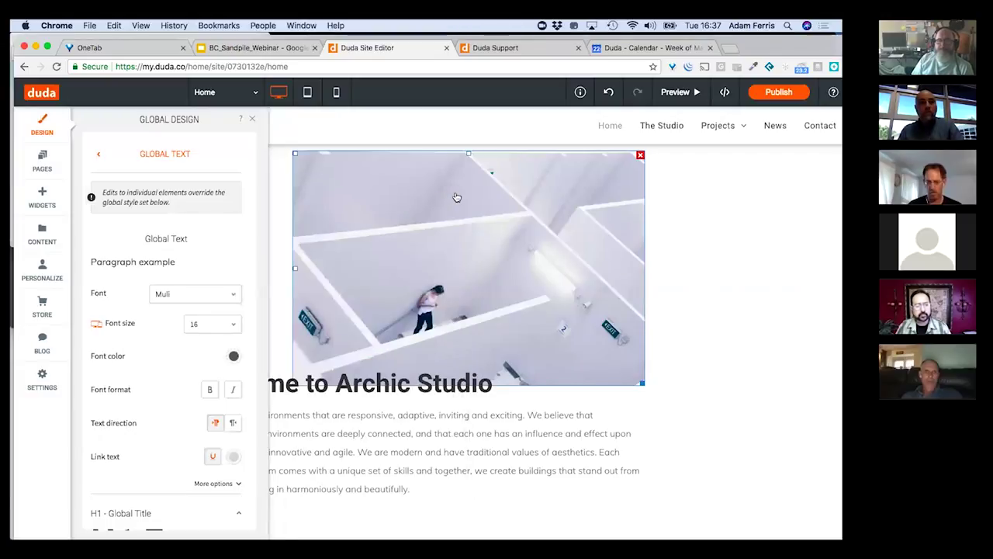
left_click(98, 155)
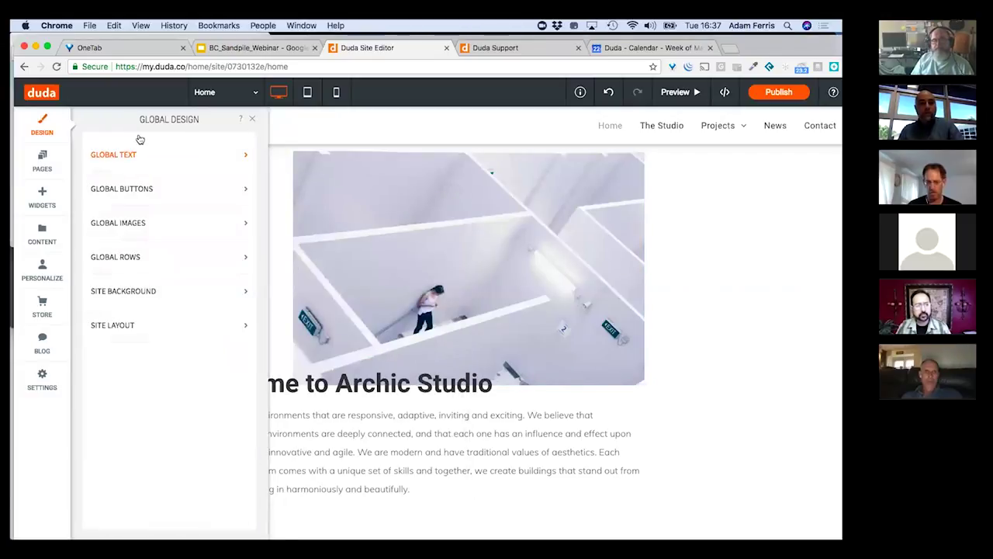
Review the Global Buttons style and its layout choices, then close the Global Design panel.
left_click(128, 191)
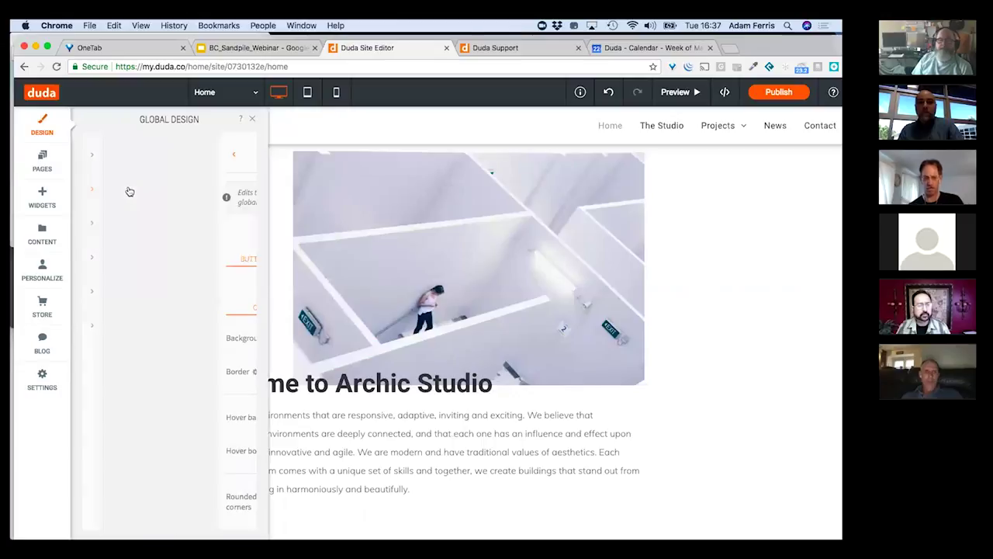
left_click(237, 233)
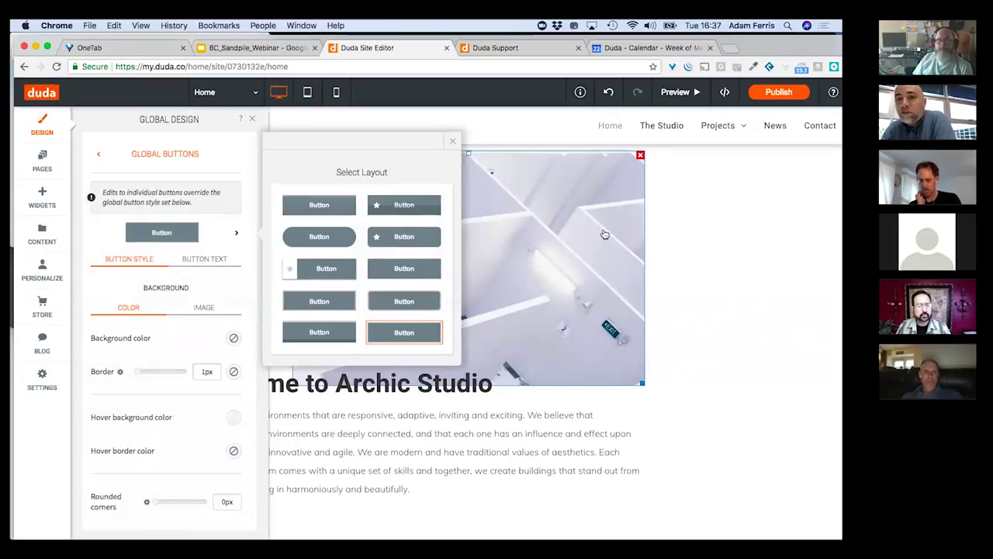
left_click(452, 140)
left_click(252, 123)
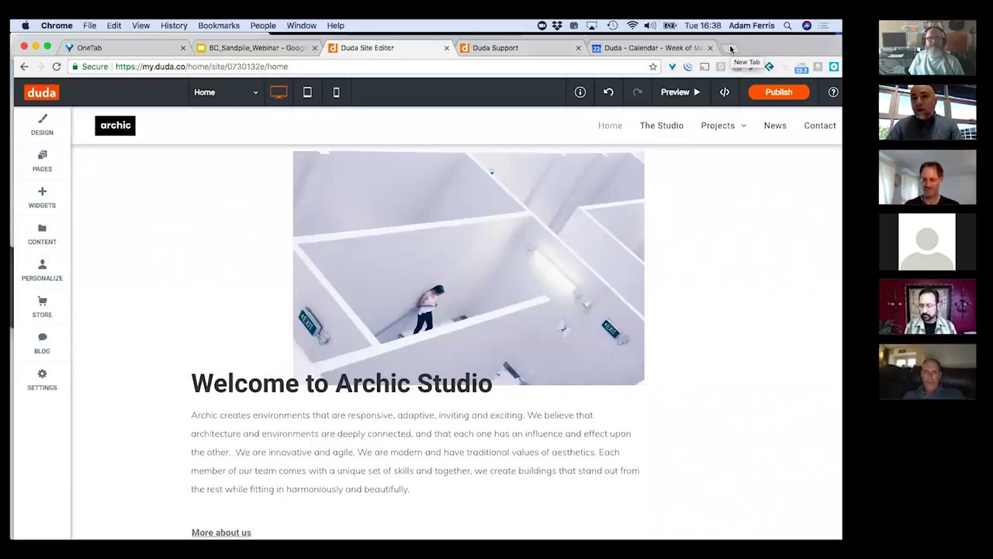
Load duda.co/blog in a new Chrome tab.
left_click(730, 48)
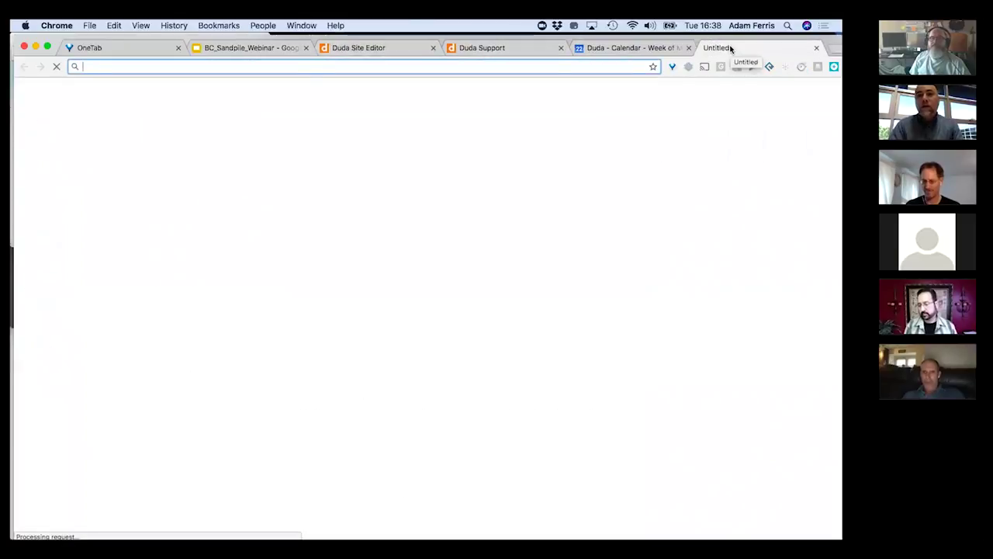
type("duc")
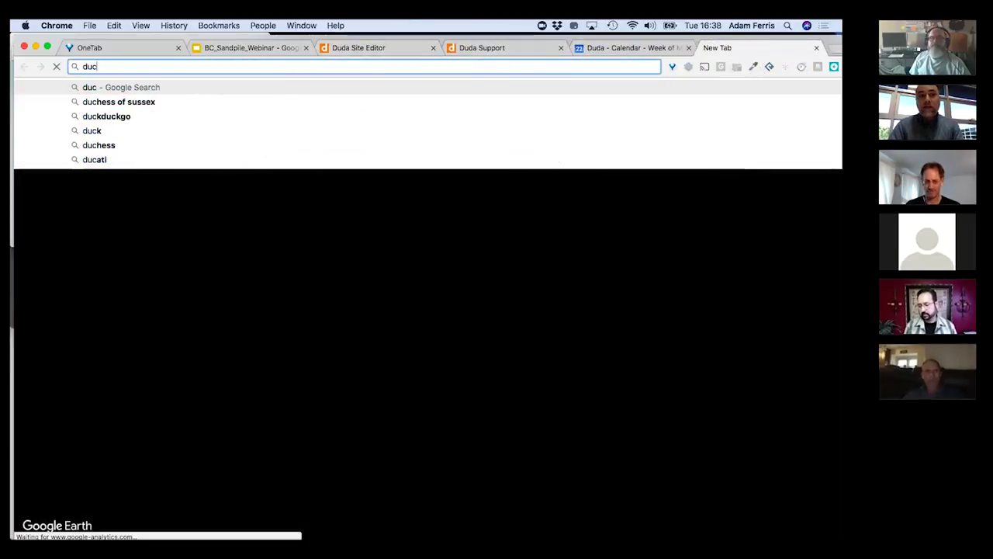
key("BackSpace")
type("dc")
key("BackSpace")
type("a.com")
key("BackSpace")
type("/blo")
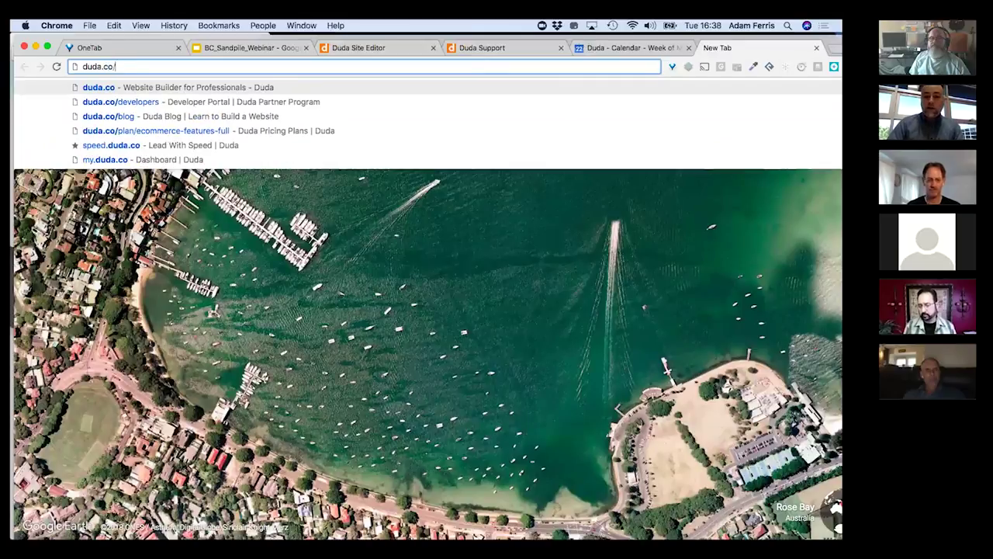
type("g")
key("Return")
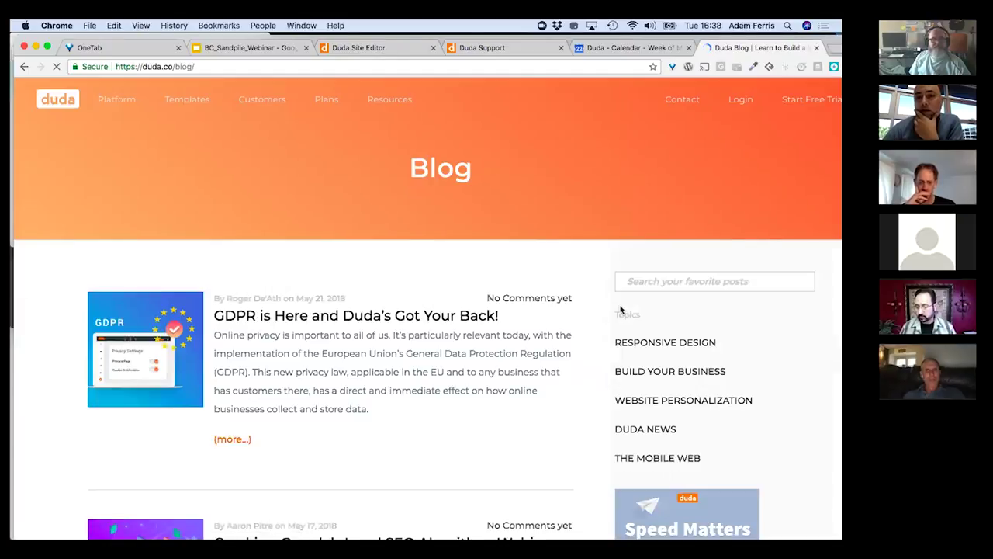
Search the Duda blog for 'ssl'.
left_click(623, 279)
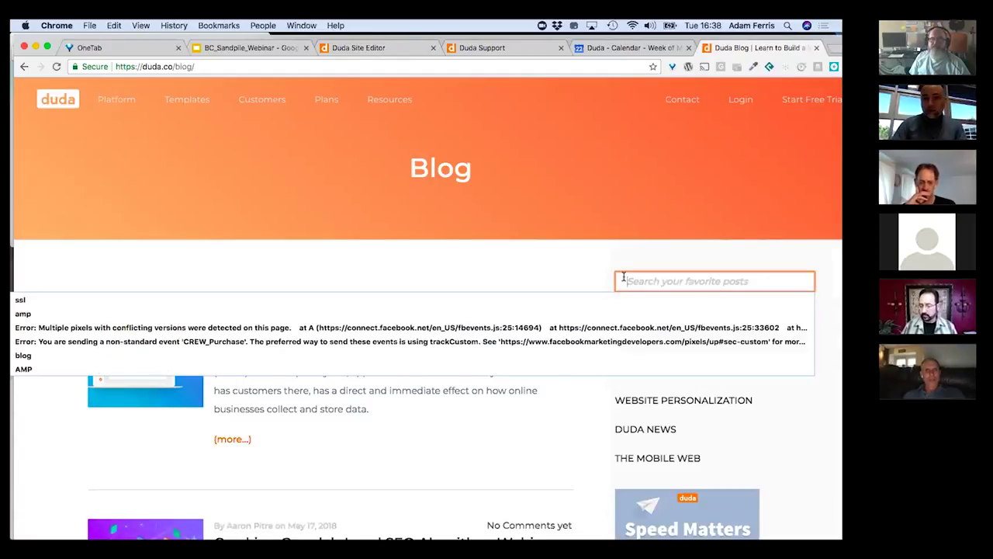
type("ssl")
left_click(633, 301)
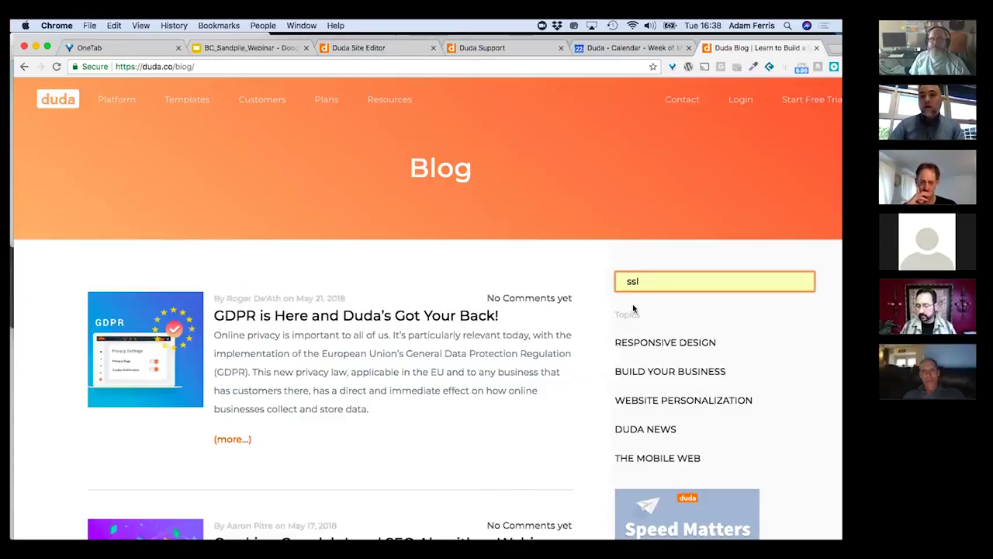
key("Return")
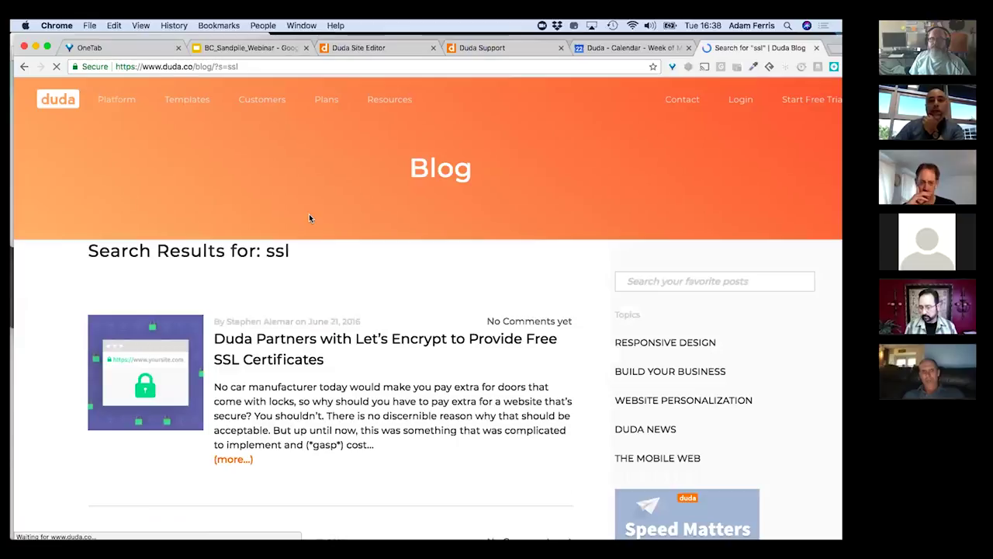
Read the Let's Encrypt free SSL certificates post, then return to the Duda Site Editor tab.
left_click(260, 343)
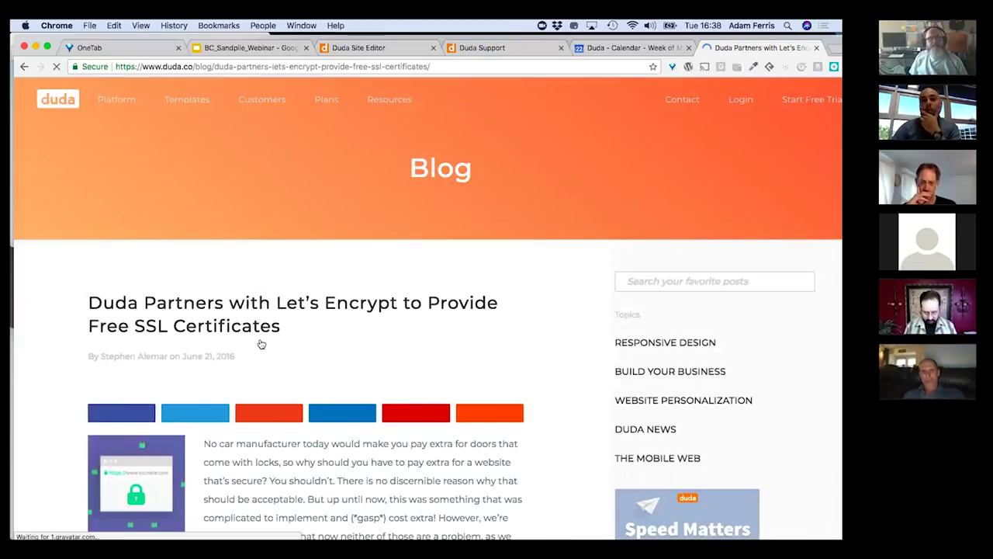
scroll(238, 339, "down", 5)
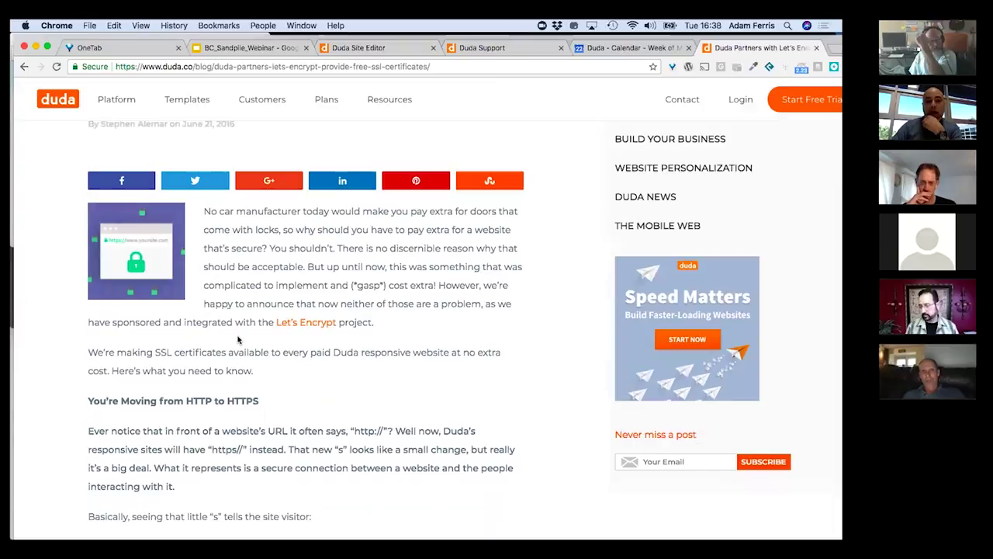
scroll(238, 335, "down", 1)
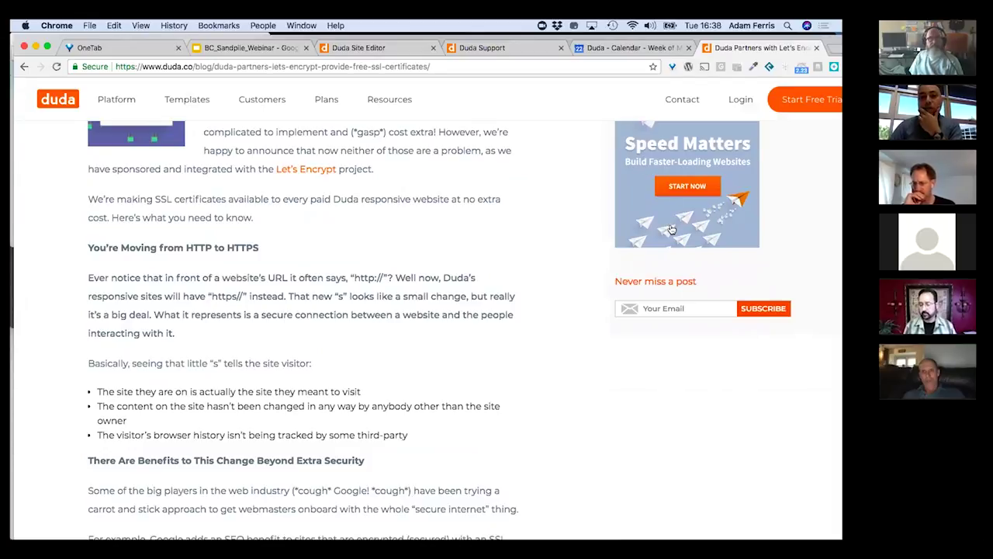
left_click(224, 67)
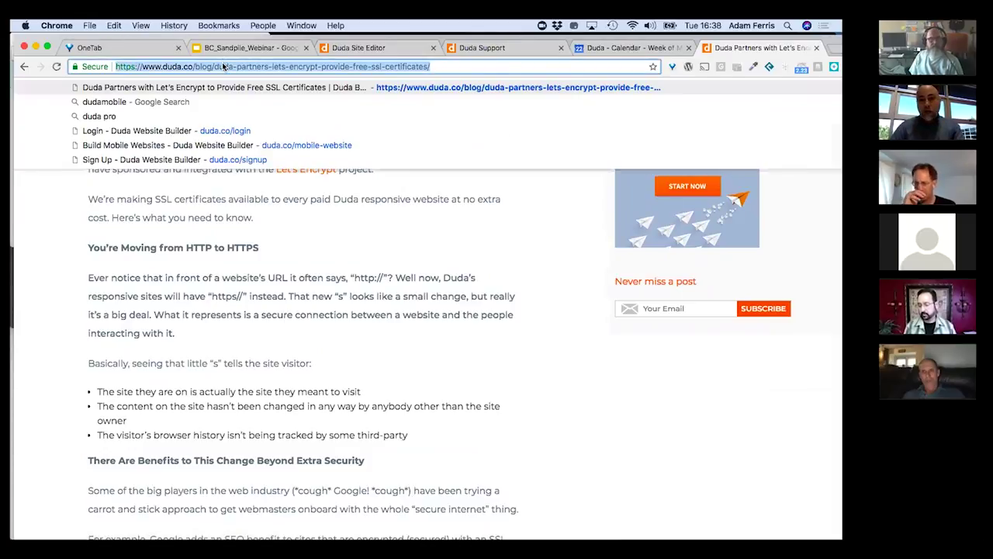
left_click(682, 261)
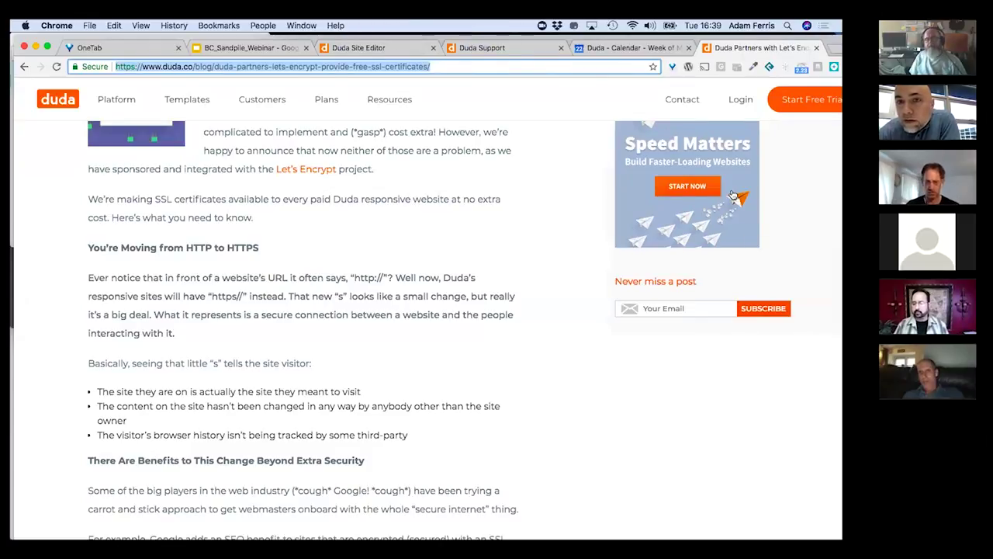
left_click(353, 47)
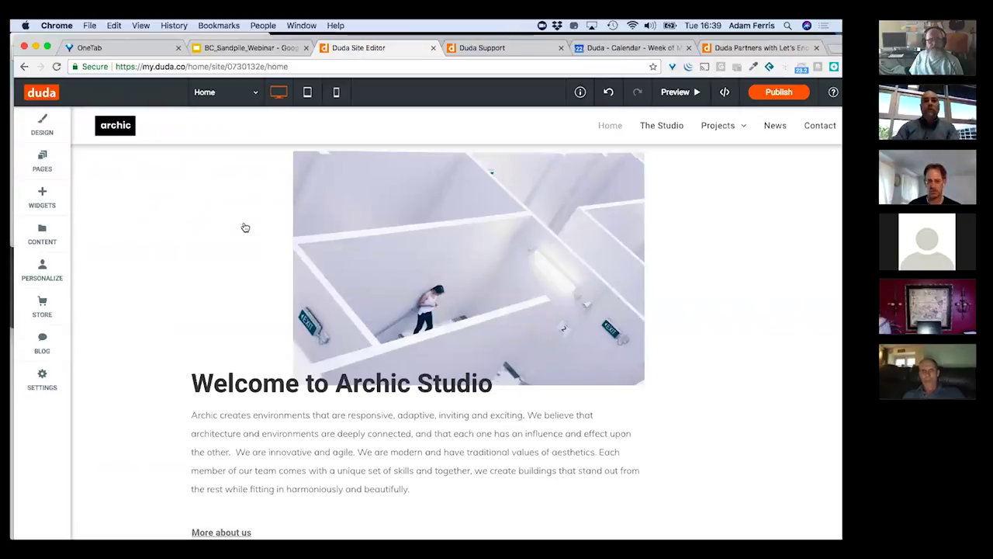
Close the Column Design panel and open Site Settings at the Site Icons section.
left_click(725, 156)
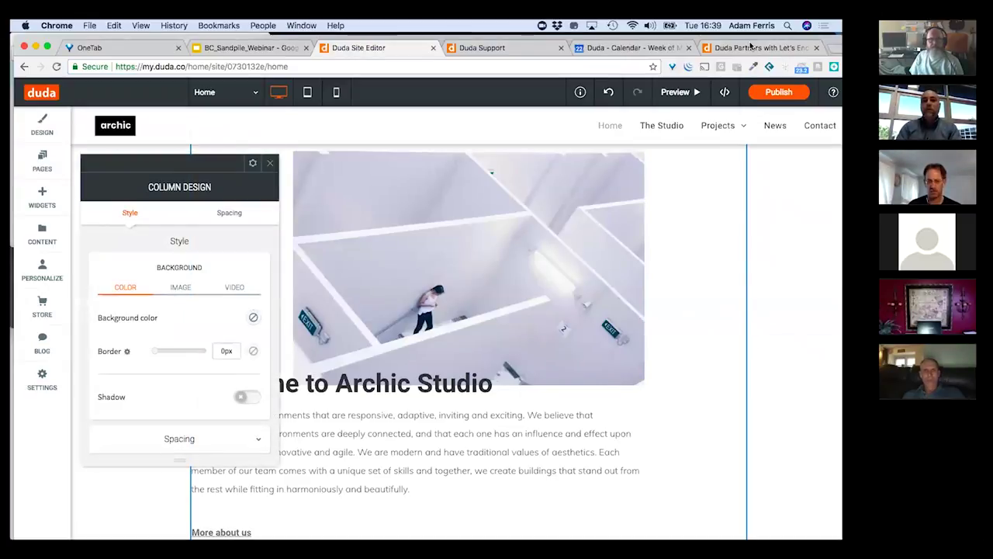
left_click(270, 163)
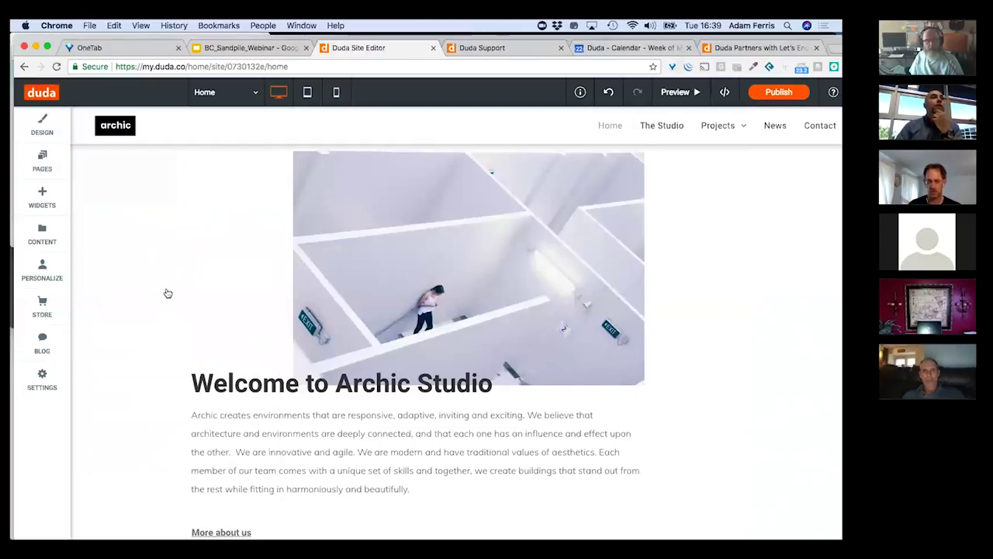
left_click(45, 377)
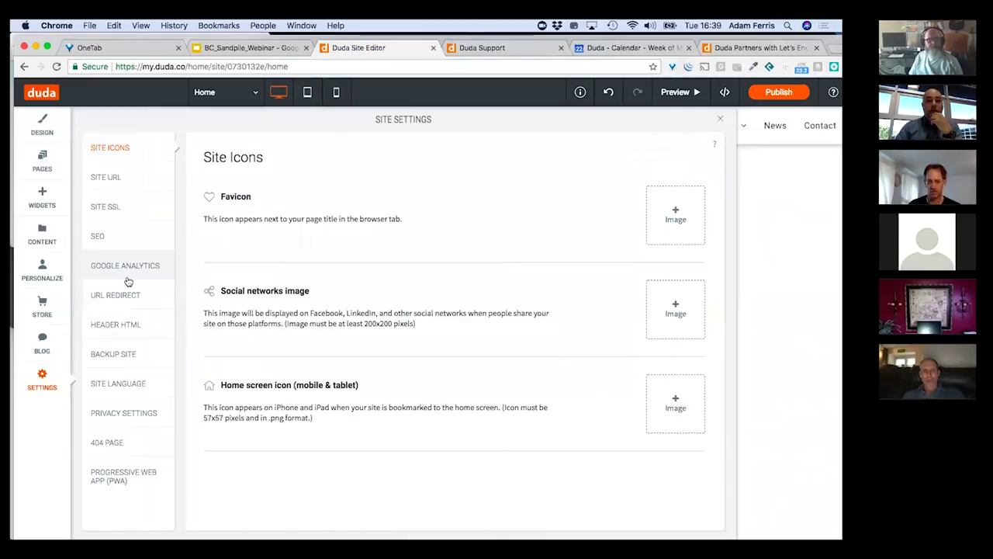
Browse the Backup Site versions list, then close Site Settings.
left_click(113, 357)
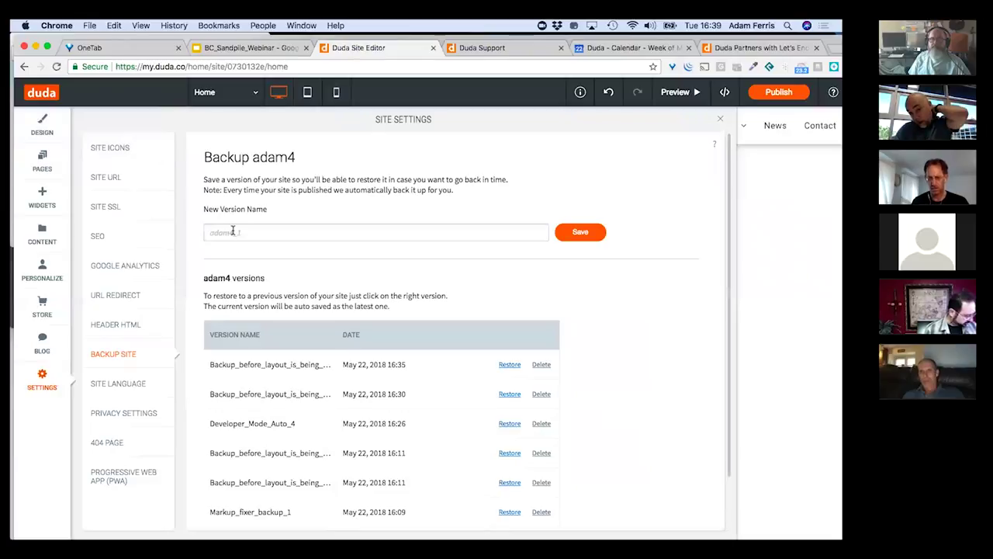
scroll(427, 357, "down", 3)
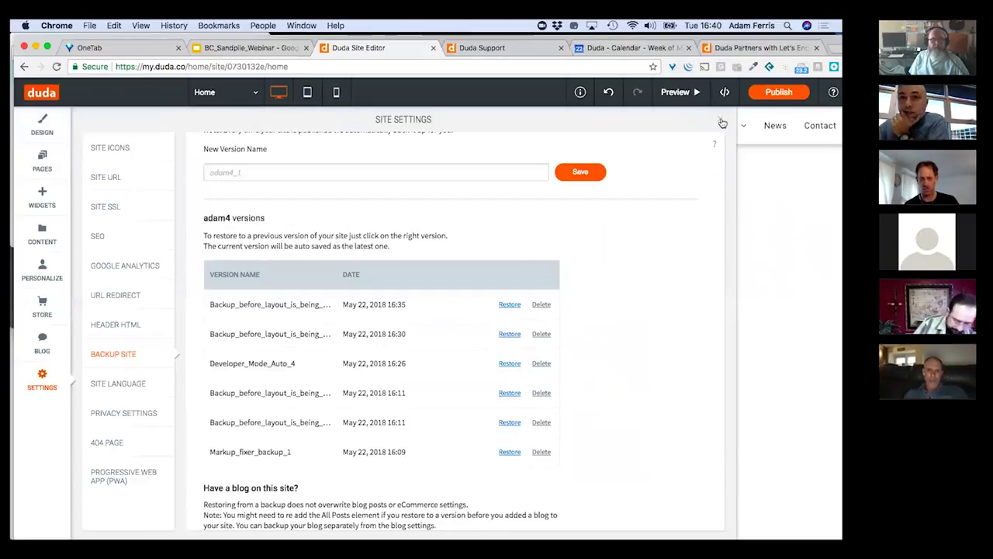
left_click(720, 121)
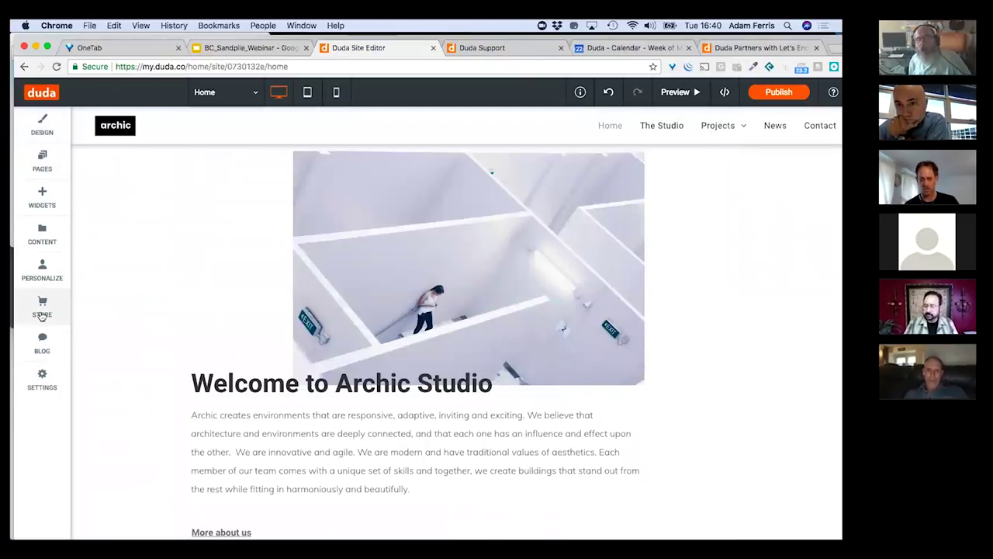
Add the free 10-product store from the Store panel and dismiss the tour prompts.
left_click(41, 310)
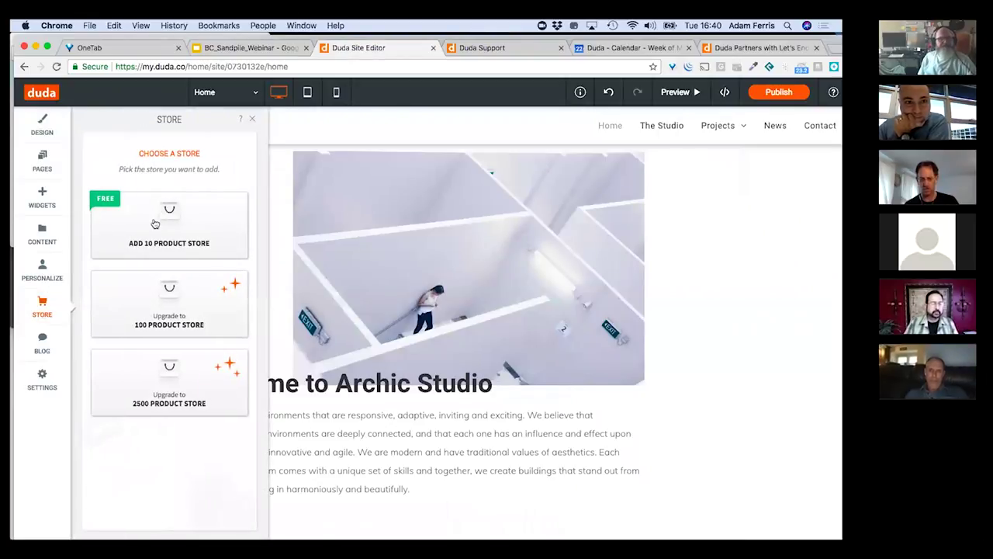
left_click(155, 224)
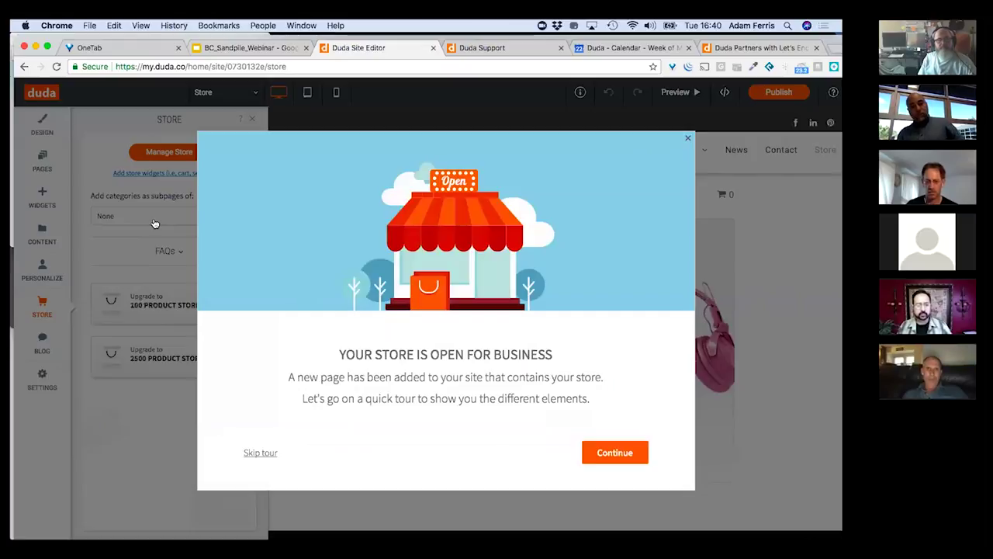
left_click(627, 452)
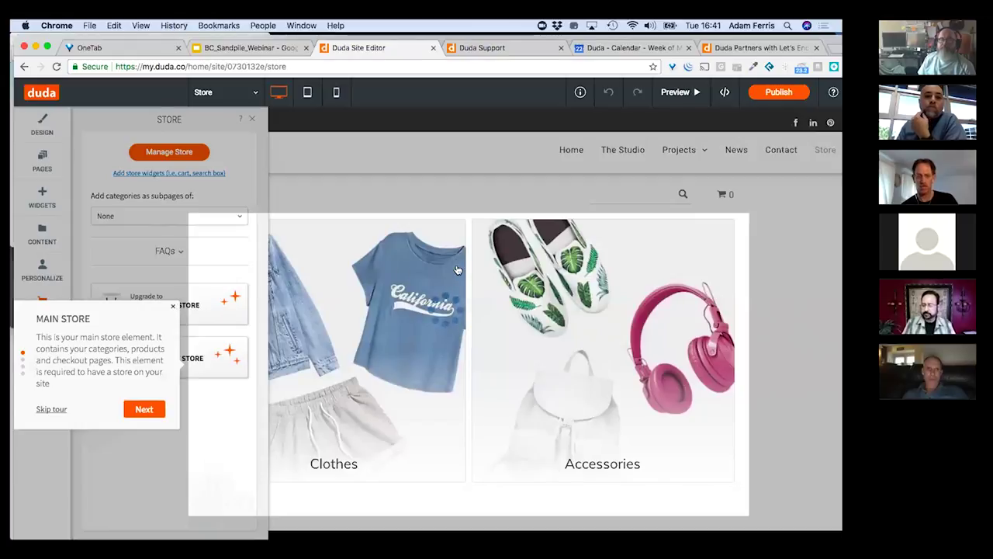
left_click(488, 232)
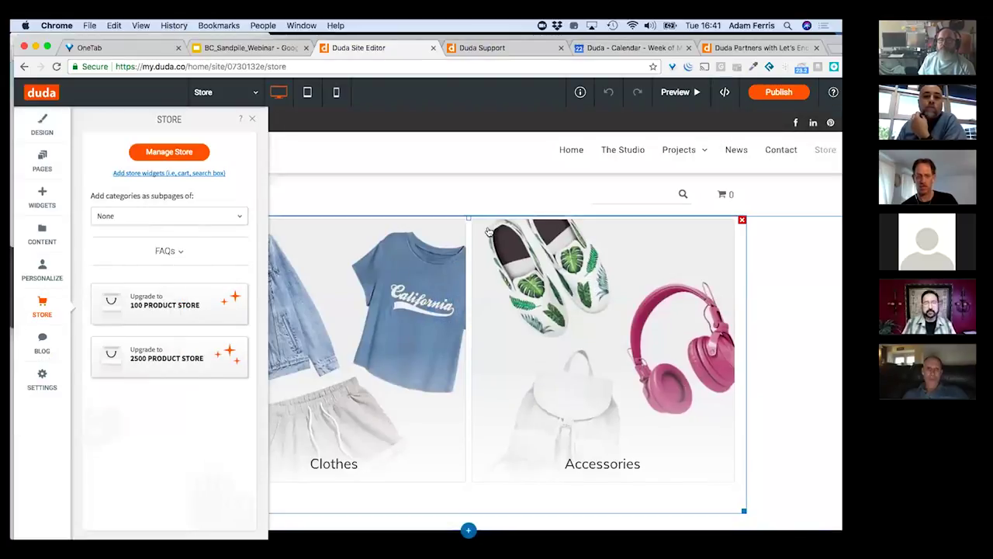
Open Manage Store to see the store dashboard at 20% setup, with four steps remaining.
left_click(176, 153)
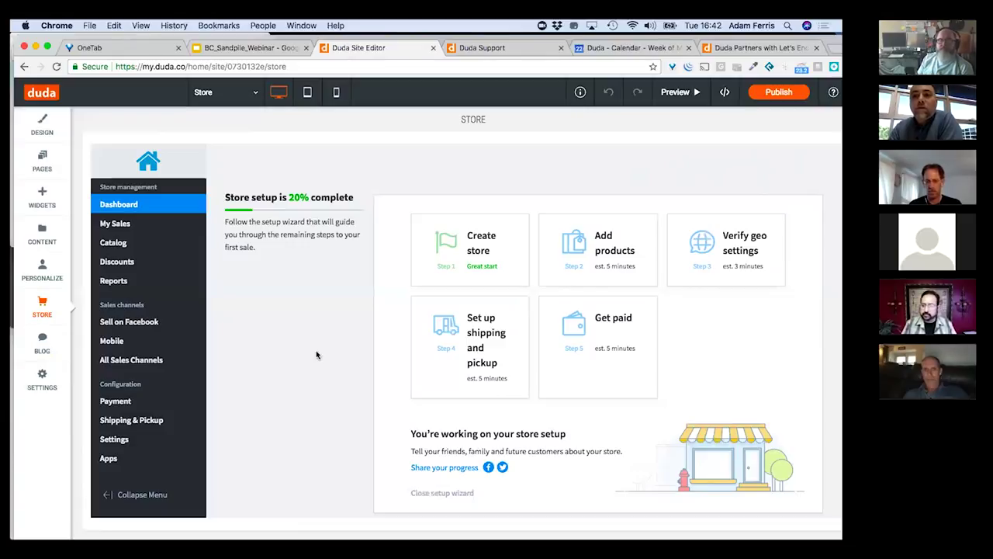
Go from the SSL article to the Duda Plans page showing monthly prices.
left_click(756, 47)
key("super+l")
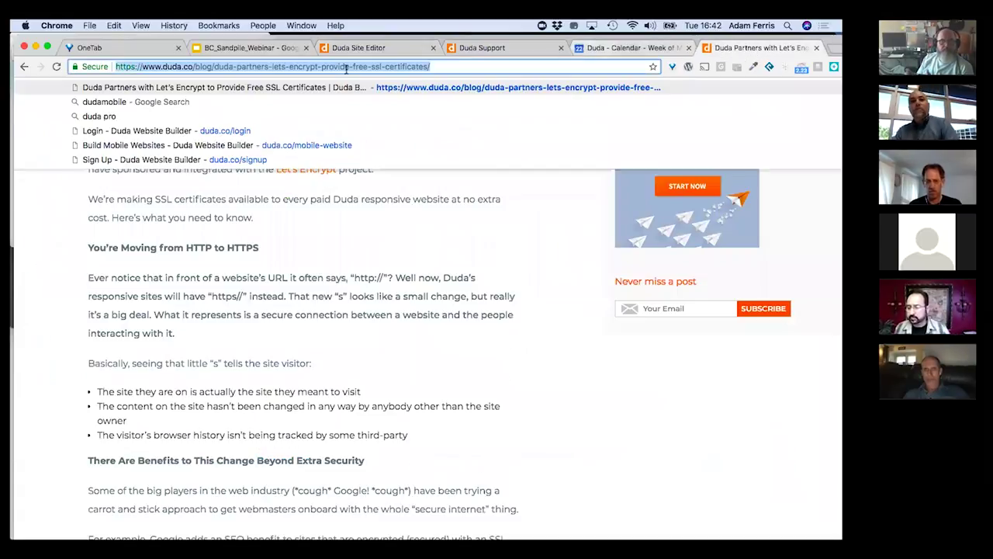
left_click(385, 235)
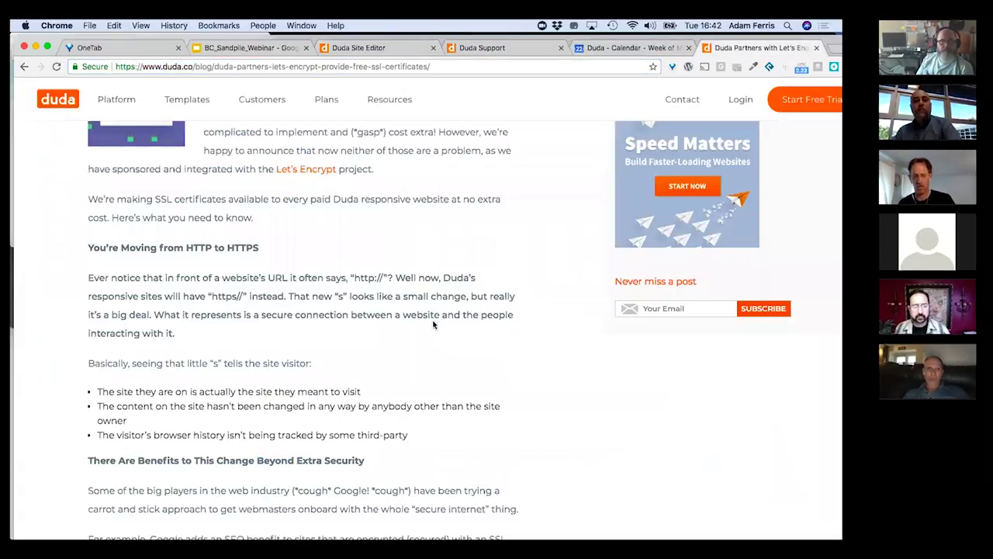
left_click(317, 108)
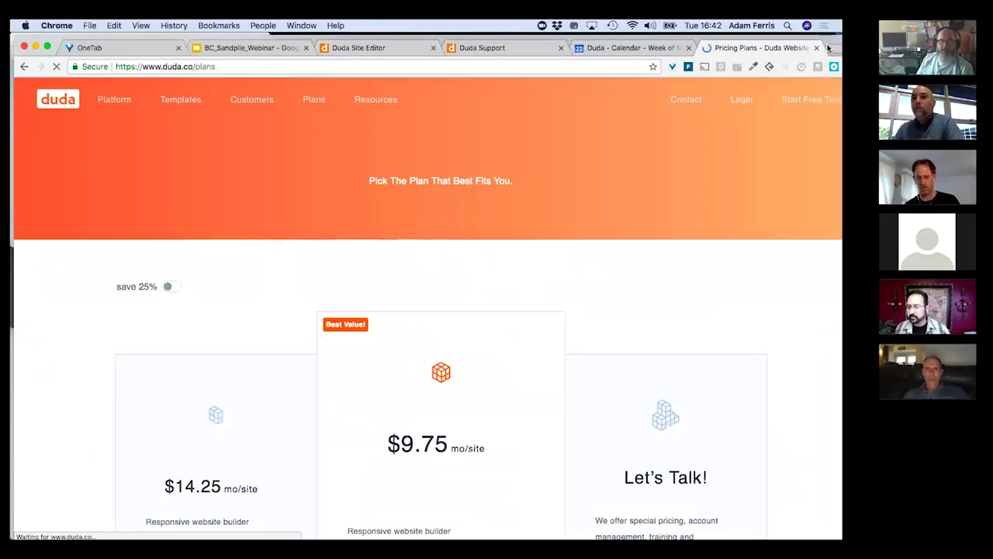
Load the partner landing page lp.duda.co/adobe in a new browser tab.
left_click(829, 48)
type("lp")
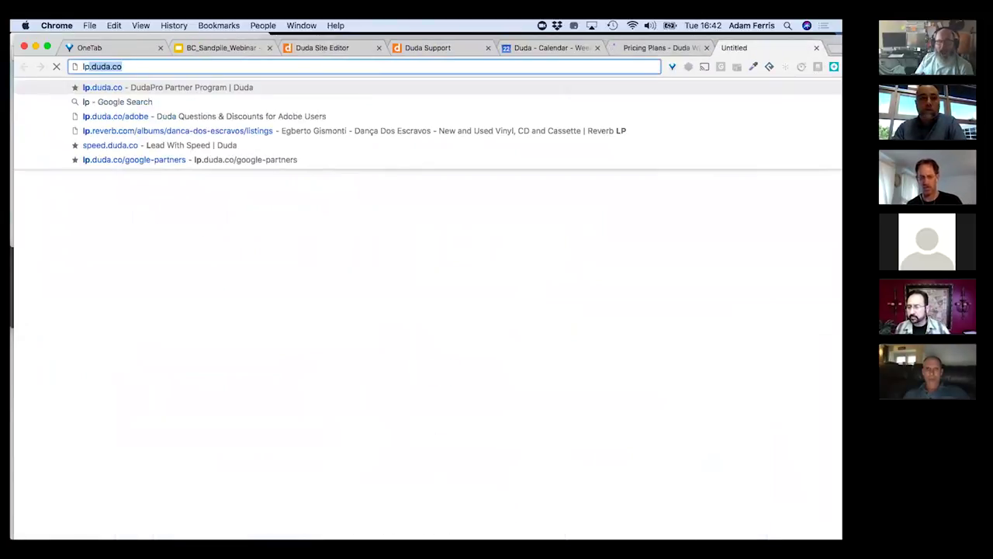
key("Down")
left_click(760, 47)
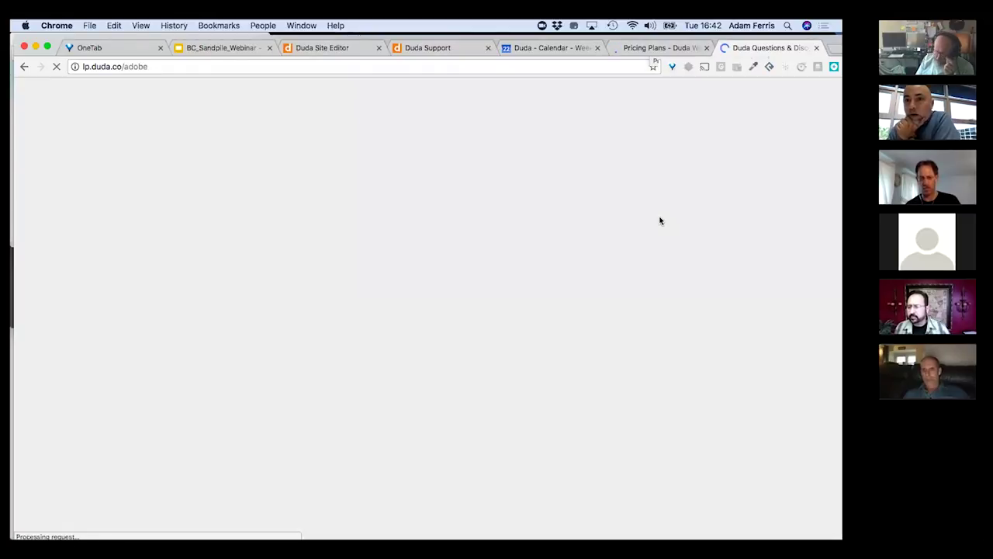
Review the Basic/Pro/Enterprise plans, then return to the Welcome to Duda landing page.
left_click(660, 48)
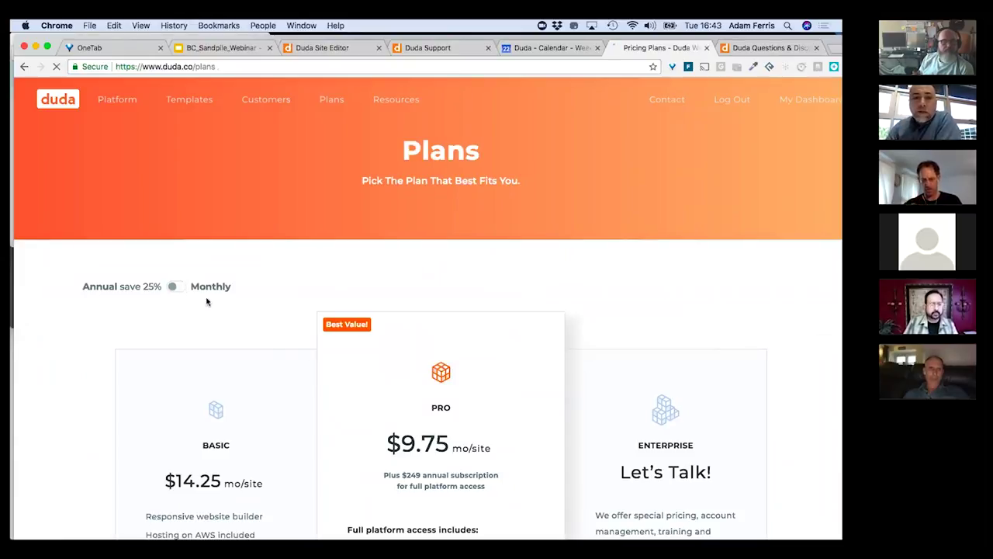
scroll(340, 367, "down", 5)
scroll(341, 368, "up", 2)
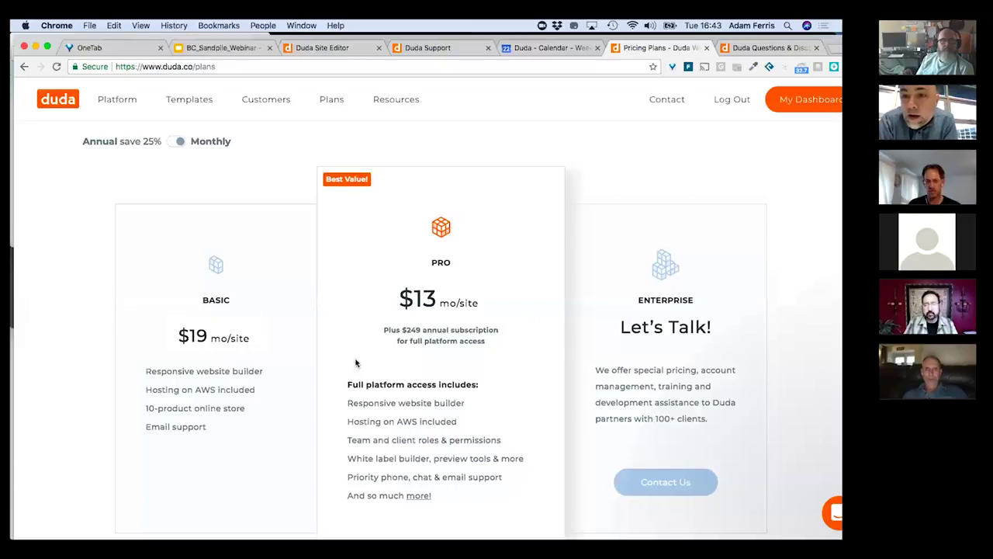
left_click(743, 49)
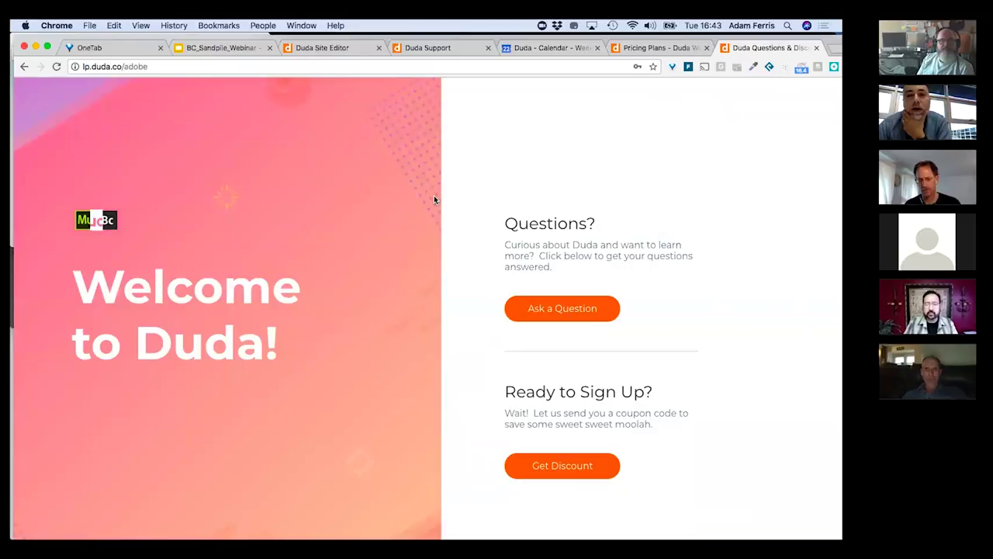